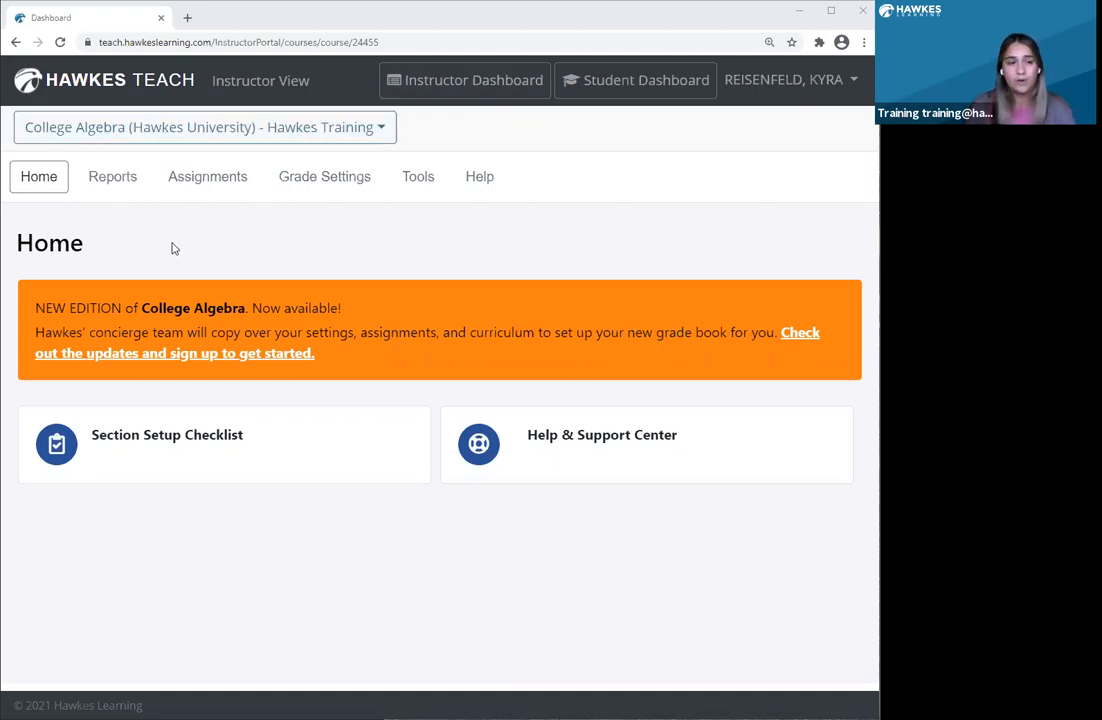
Open the WebTests list, select the Ch 1 Review test, and open the initial settings in its General Settings.
{"action": "left_click", "coordinate": [210, 188]}
{"action": "left_click", "coordinate": [184, 443]}
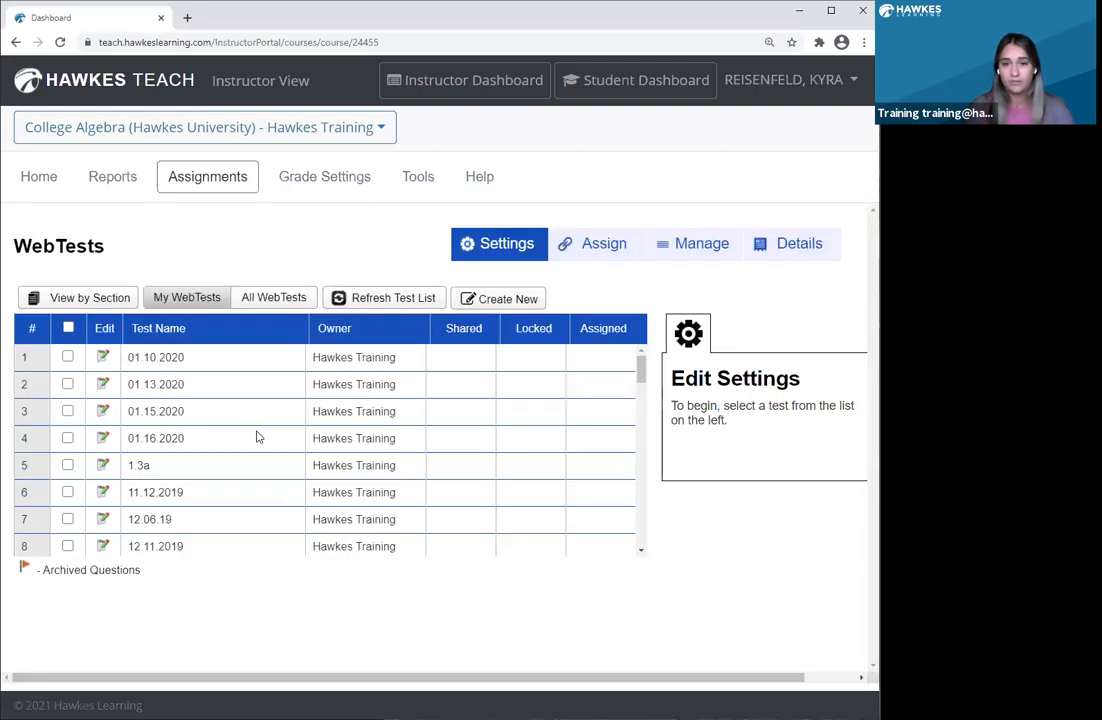
{"action": "scroll", "coordinate": [256, 437], "scroll_direction": "down", "scroll_amount": 5}
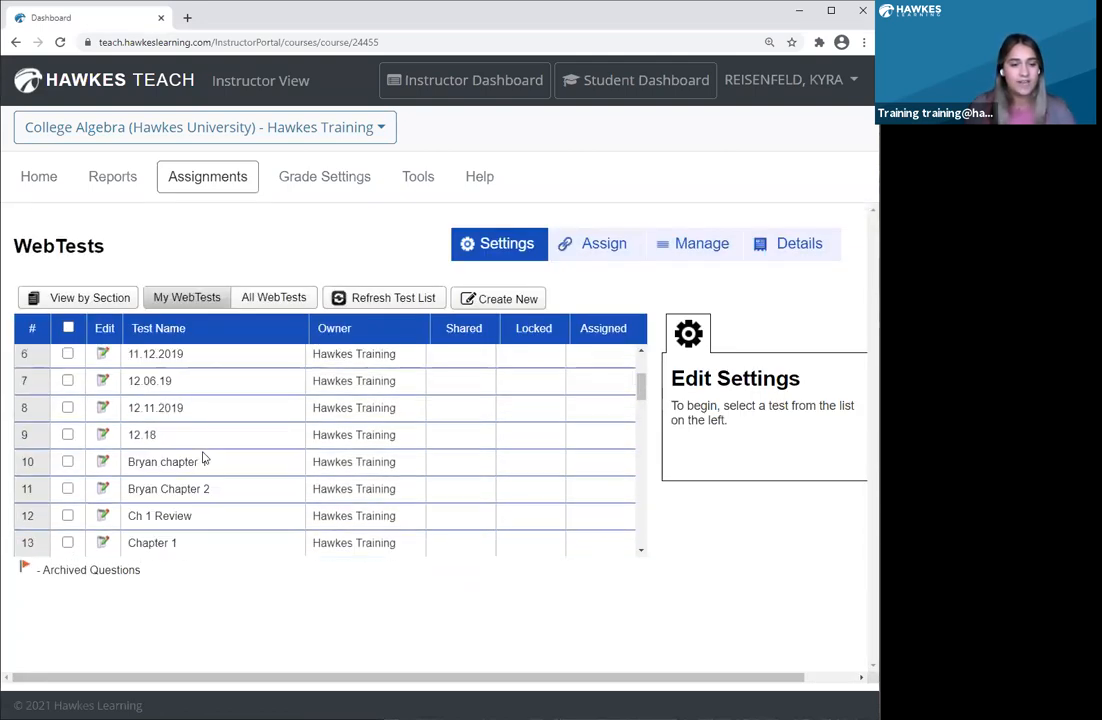
{"action": "left_click", "coordinate": [67, 447]}
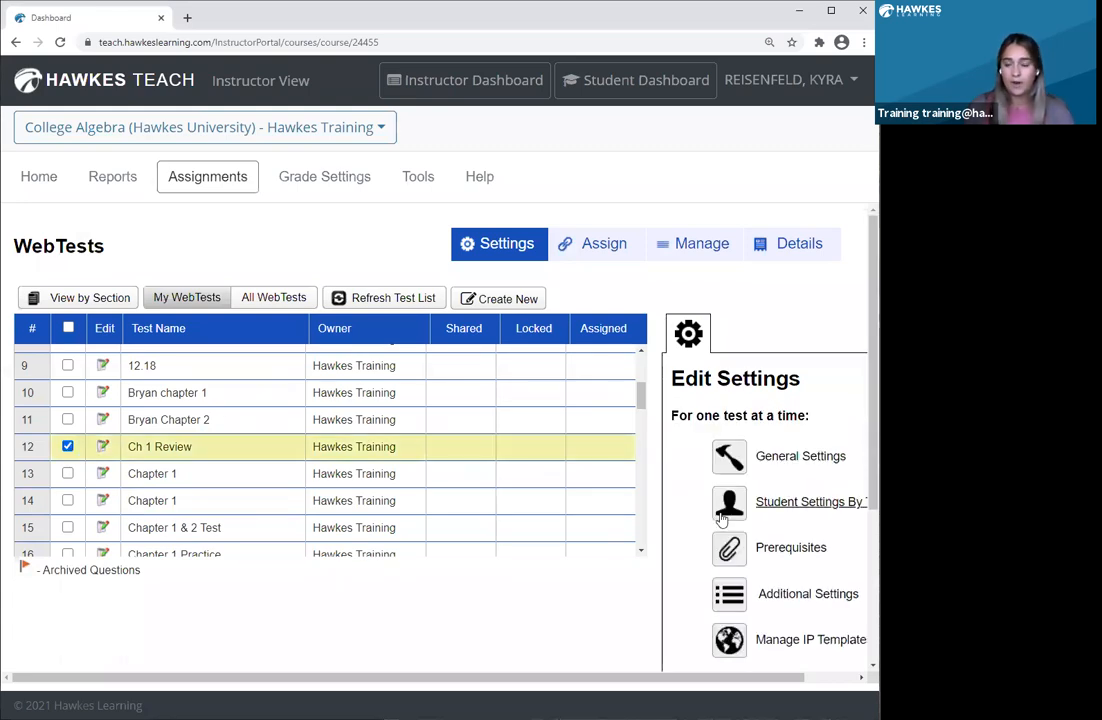
{"action": "scroll", "coordinate": [696, 447], "scroll_direction": "down", "scroll_amount": 1}
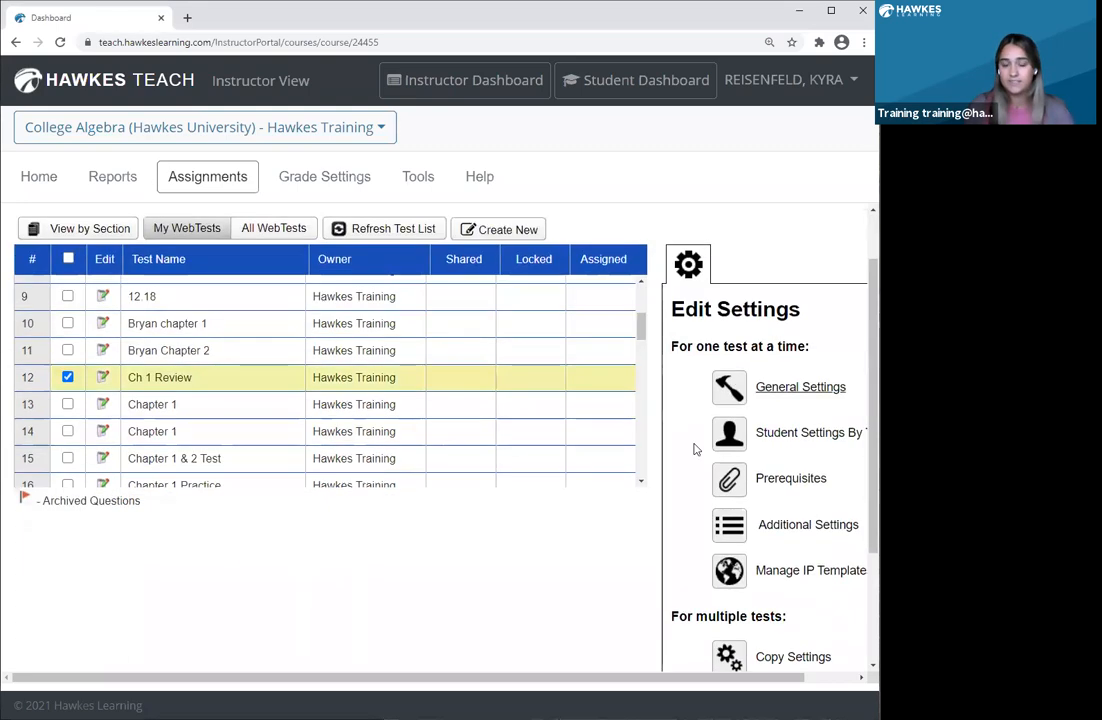
{"action": "left_click", "coordinate": [767, 394]}
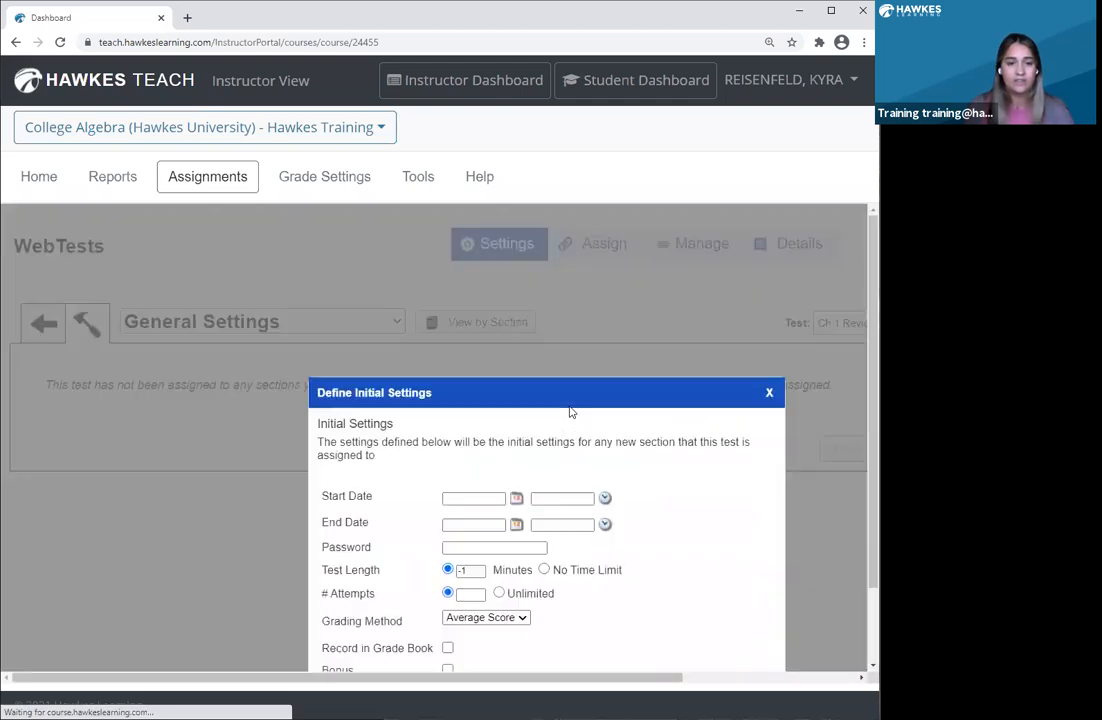
Review the Grading Method choices in the initial settings, keeping Average Score.
{"action": "scroll", "coordinate": [570, 411], "scroll_direction": "down", "scroll_amount": 1}
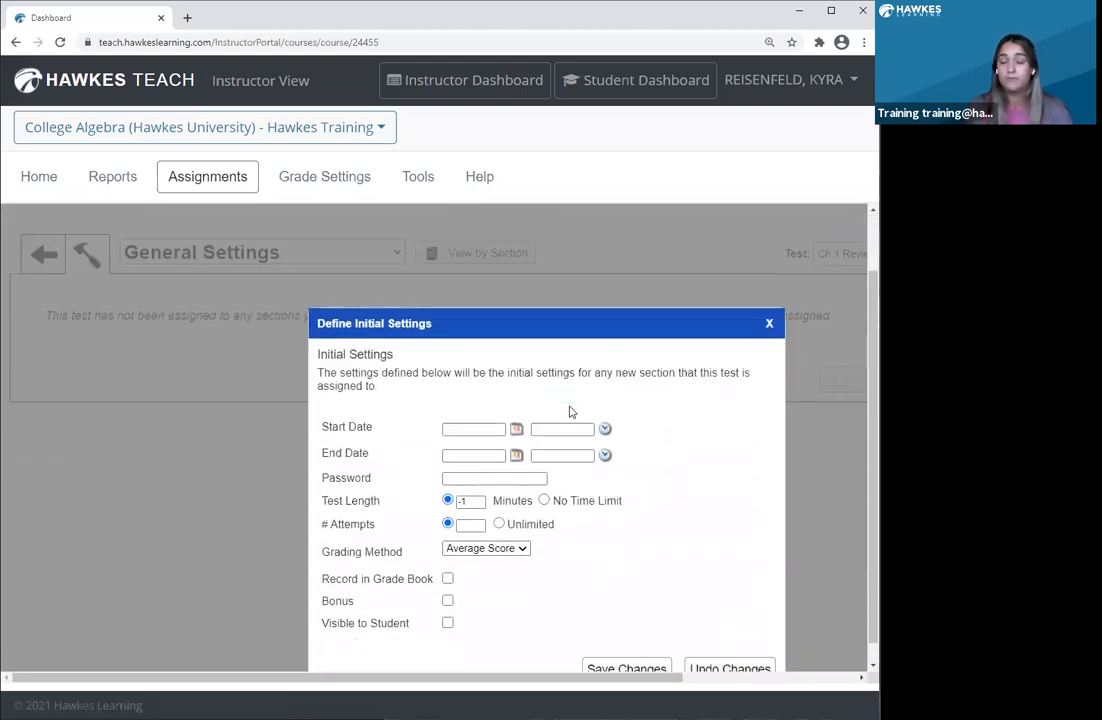
{"action": "scroll", "coordinate": [570, 411], "scroll_direction": "down", "scroll_amount": 1}
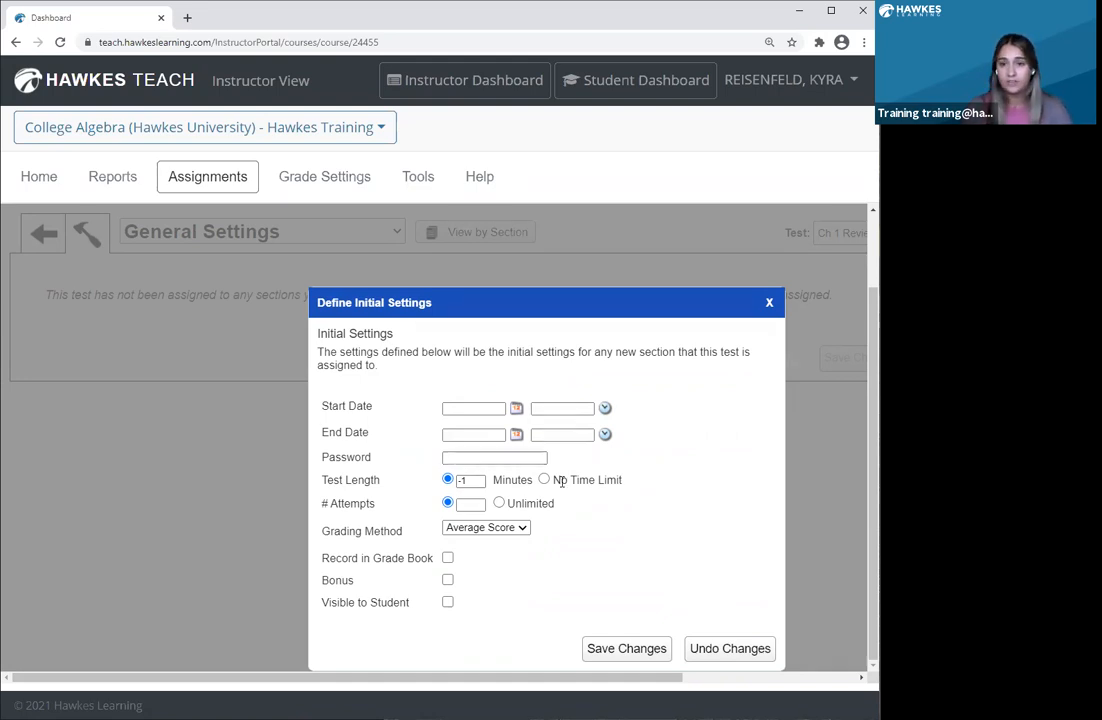
{"action": "left_click", "coordinate": [517, 530]}
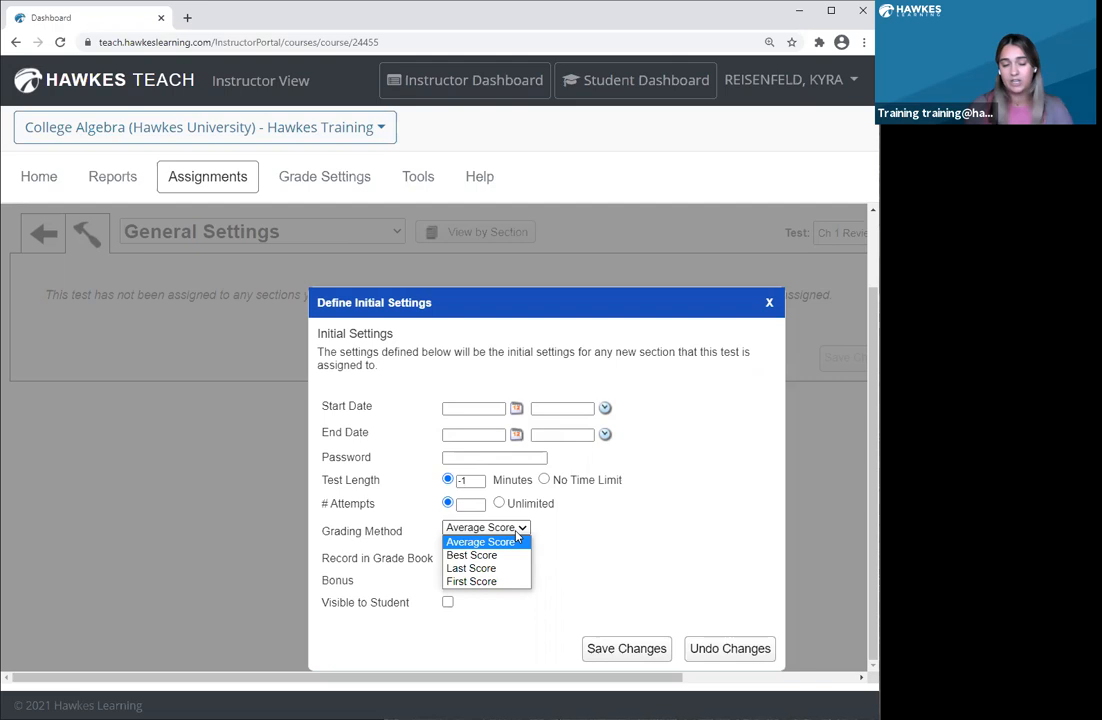
{"action": "left_click", "coordinate": [517, 540]}
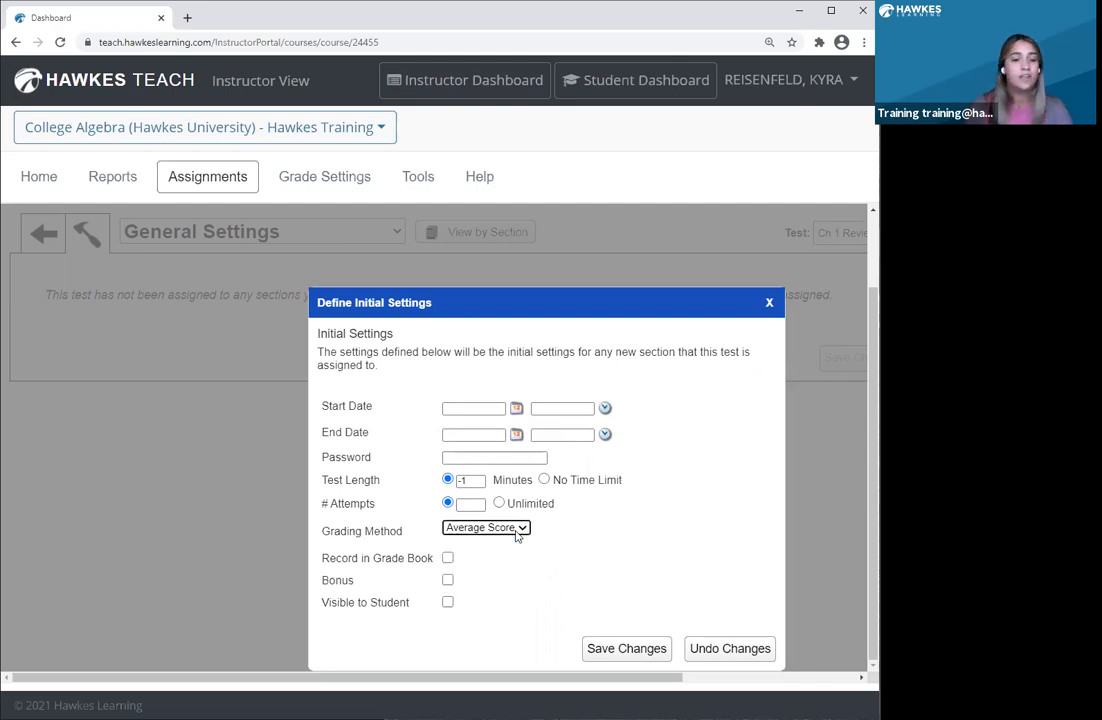
Enable recording the test in the grade book and check the available assignment groups, keeping No Assignment Group.
{"action": "left_click", "coordinate": [447, 558]}
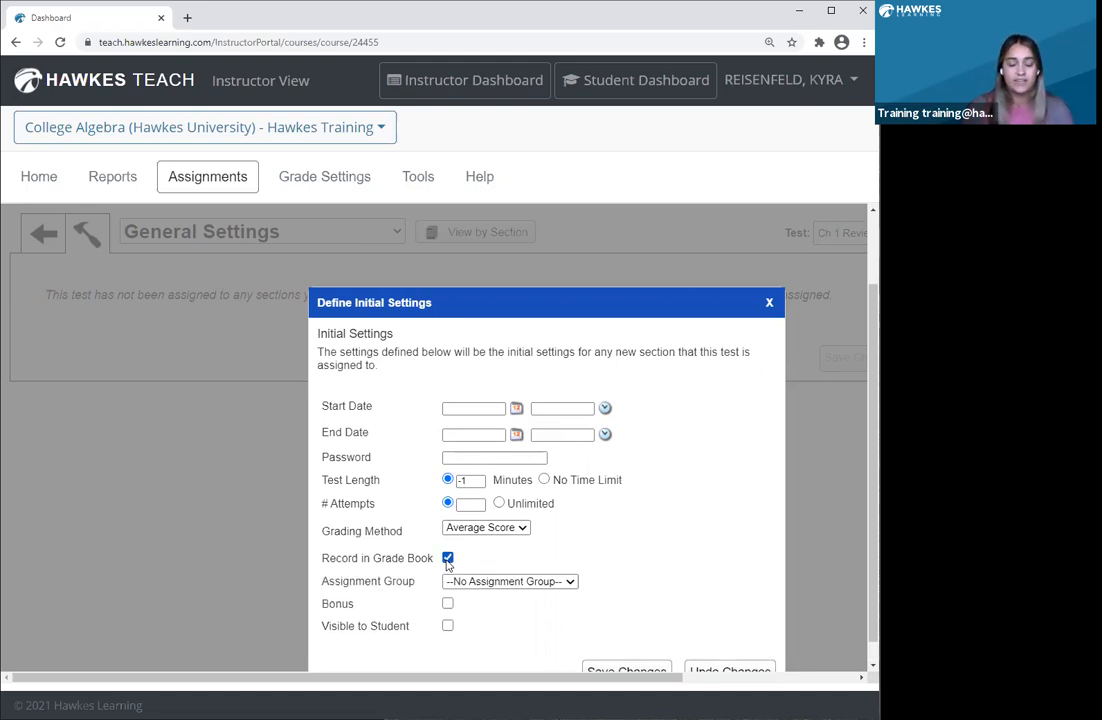
{"action": "left_click", "coordinate": [503, 586]}
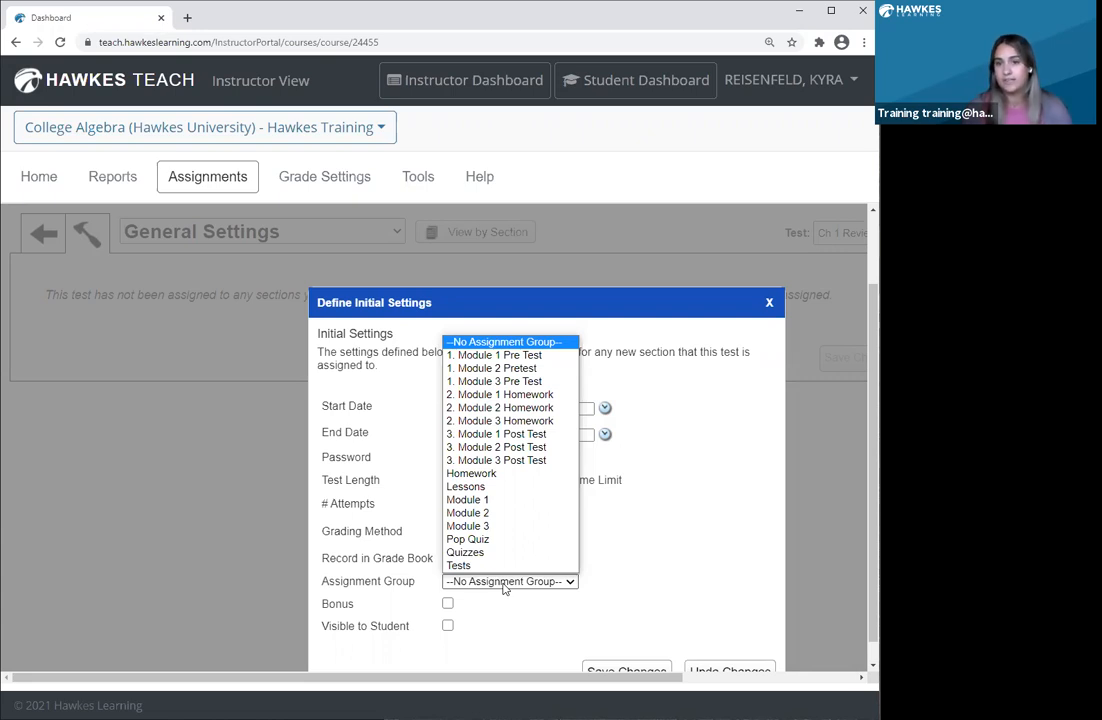
{"action": "left_click", "coordinate": [505, 589]}
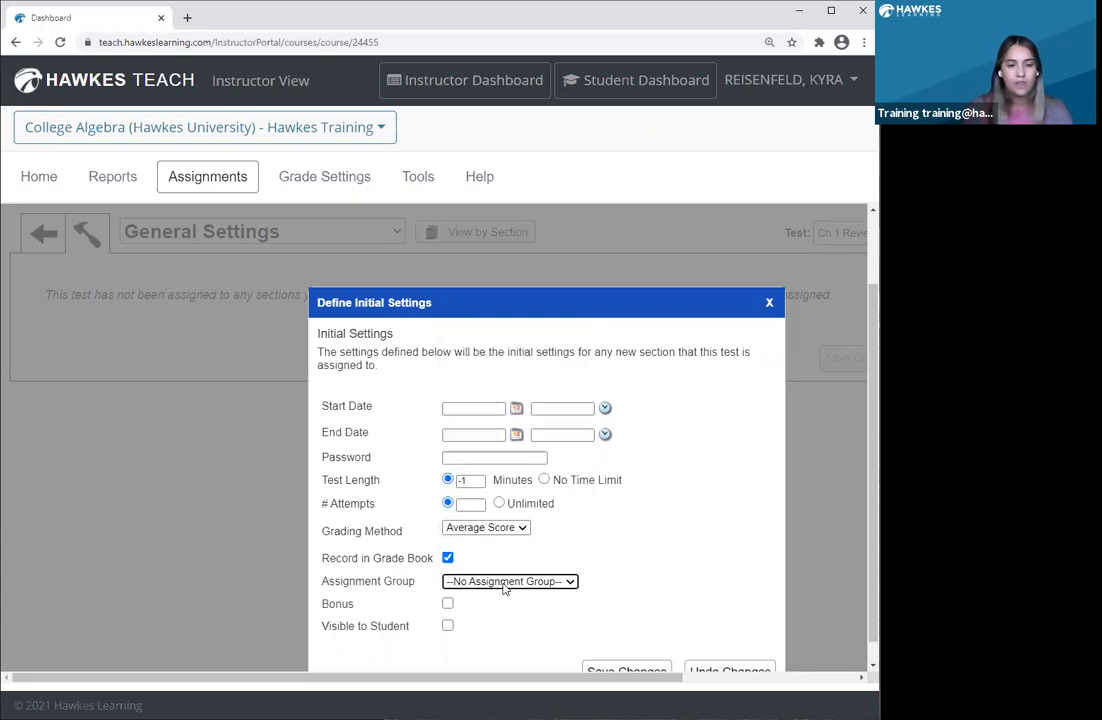
{"action": "scroll", "coordinate": [504, 592], "scroll_direction": "down", "scroll_amount": 1}
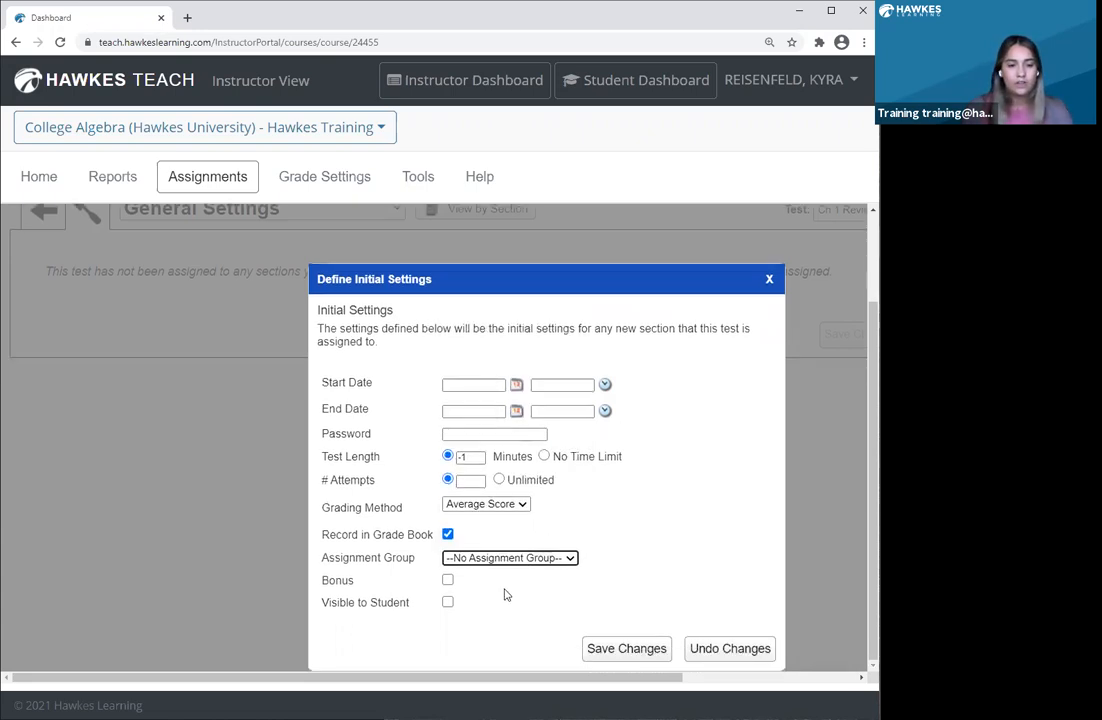
Toggle the Bonus option on and off, and close the initial settings without saving.
{"action": "left_click", "coordinate": [447, 581]}
{"action": "left_click", "coordinate": [448, 582]}
{"action": "left_click", "coordinate": [448, 582]}
{"action": "left_click", "coordinate": [448, 582]}
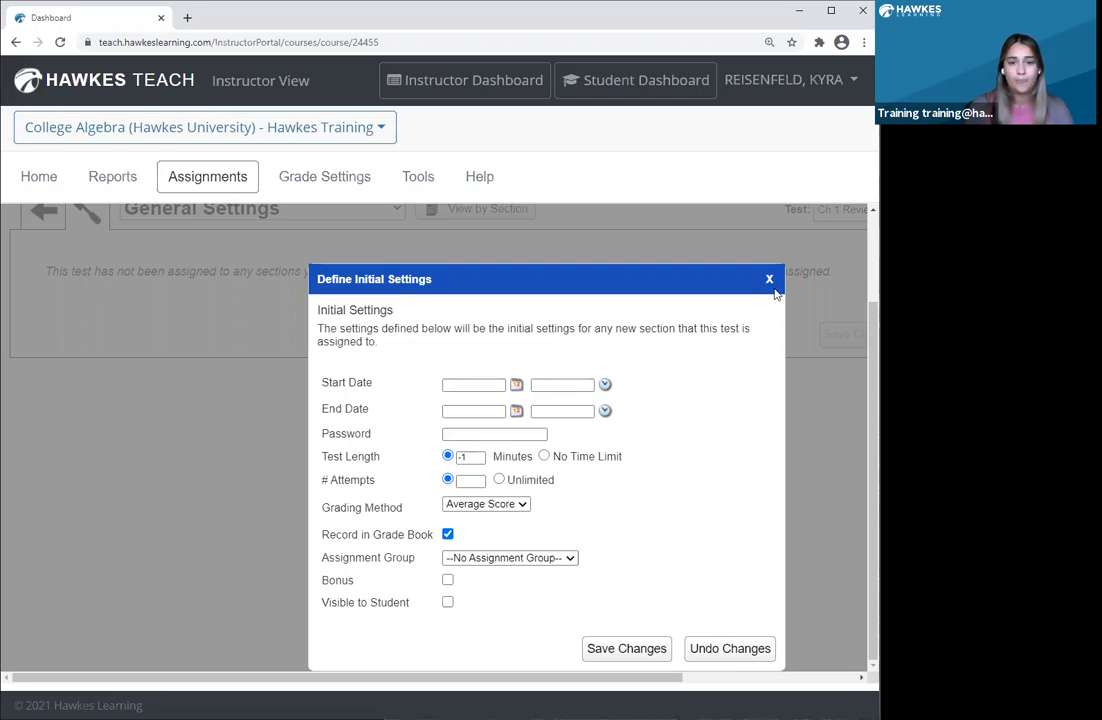
{"action": "left_click", "coordinate": [770, 280]}
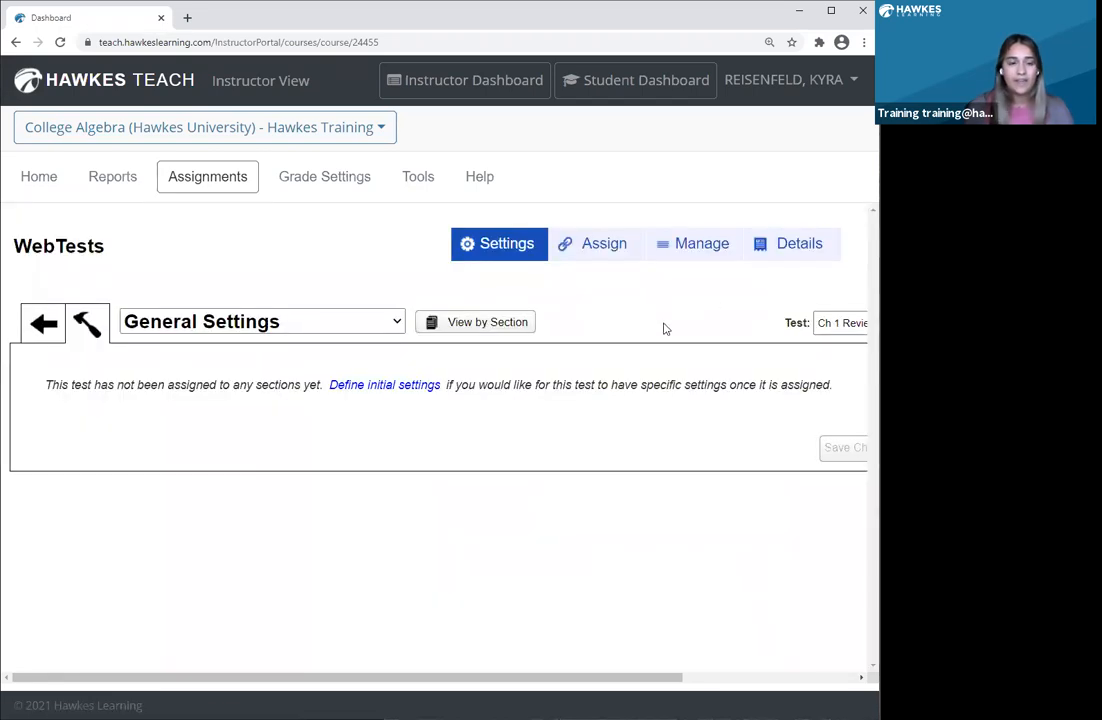
Open the test's Additional Settings and review the choices for releasing grades and allowing students to review the test.
{"action": "left_click", "coordinate": [366, 322]}
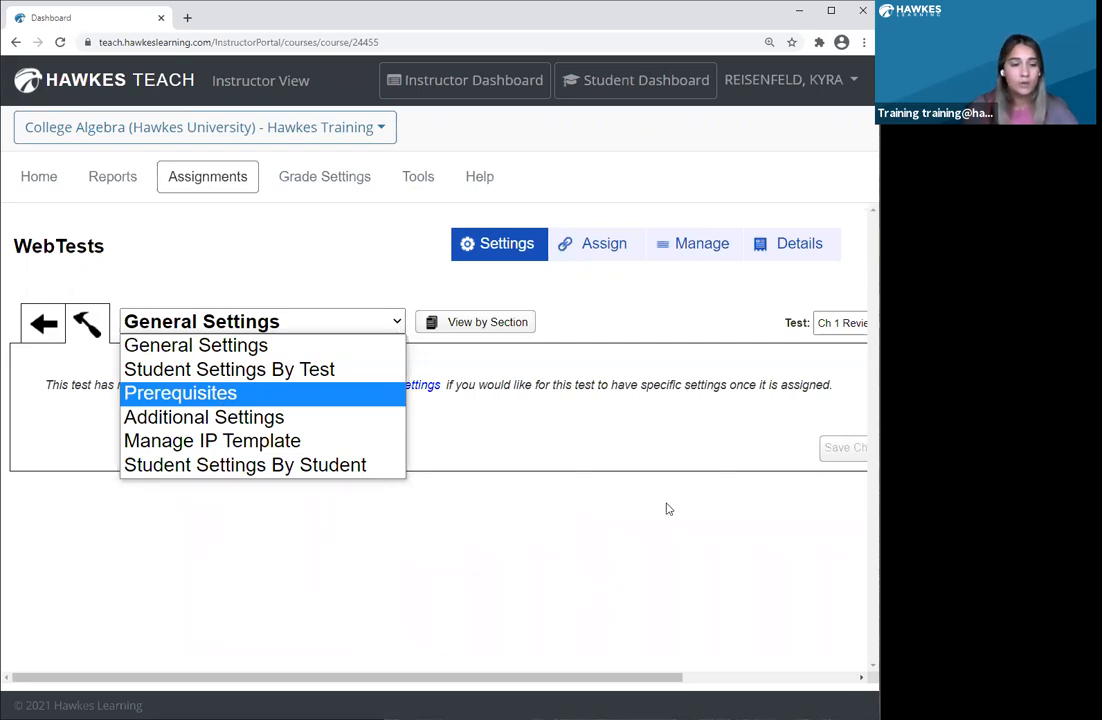
{"action": "left_click", "coordinate": [249, 420]}
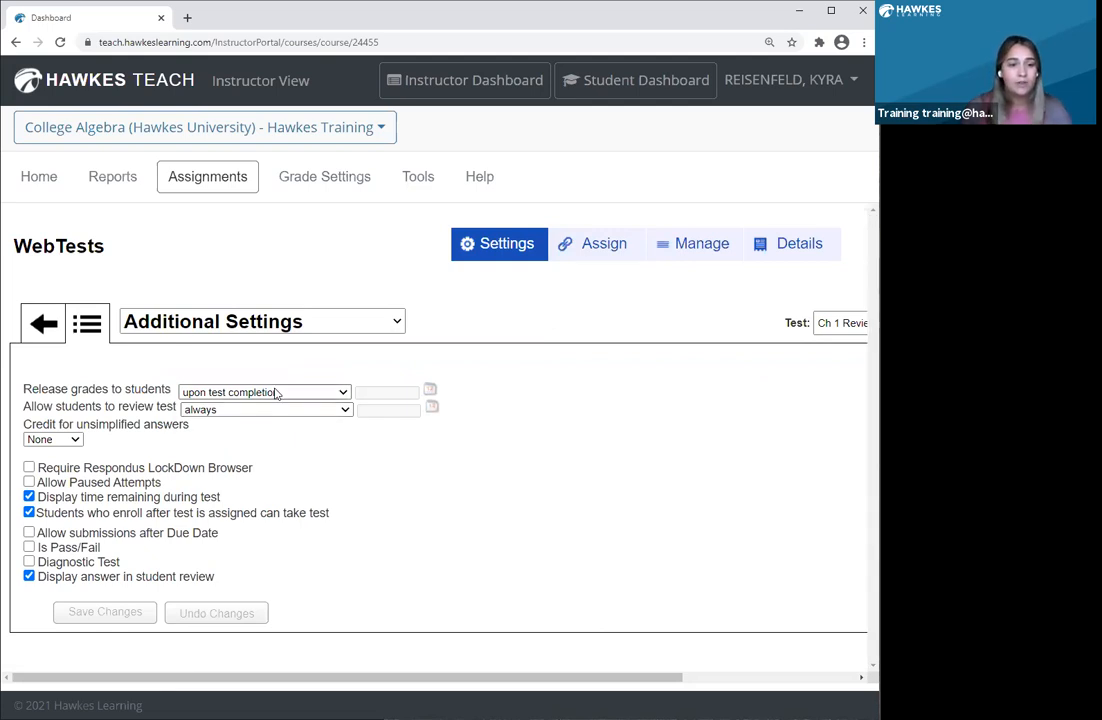
{"action": "left_click", "coordinate": [277, 393]}
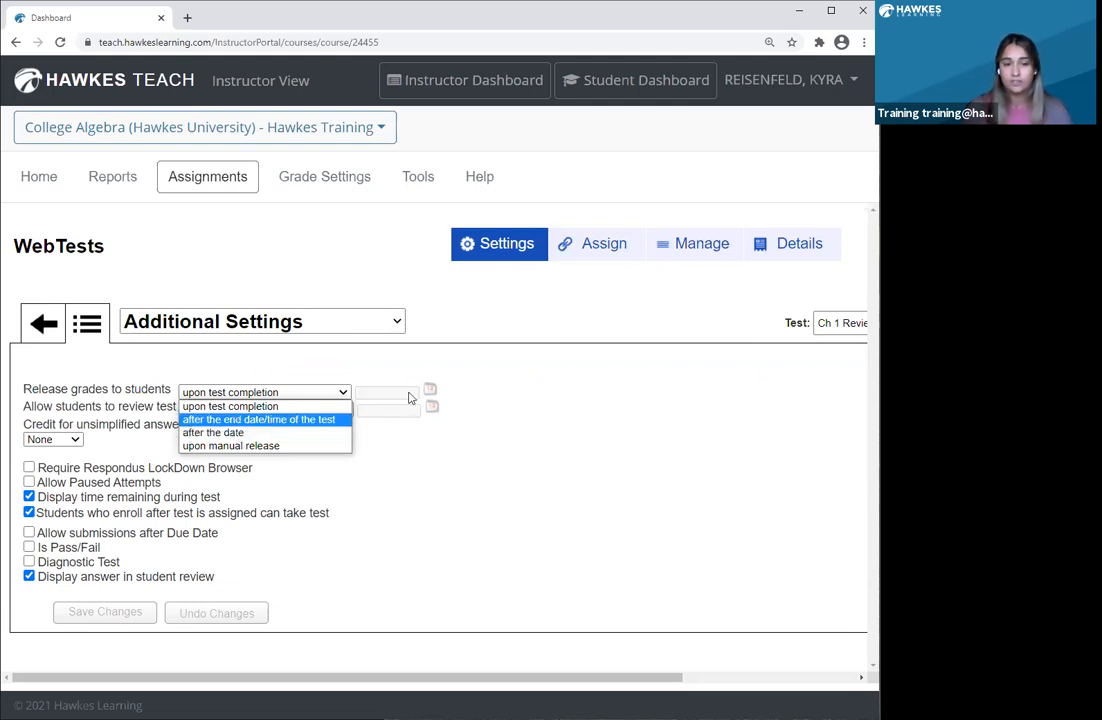
{"action": "left_click", "coordinate": [433, 441]}
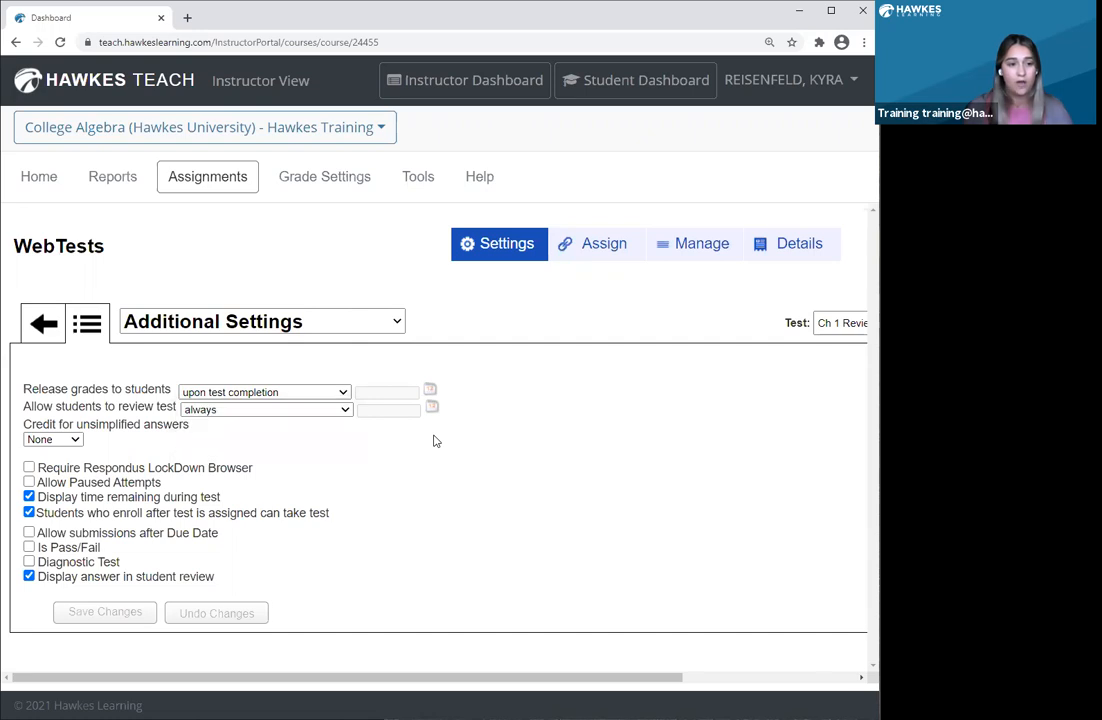
{"action": "left_click", "coordinate": [279, 412]}
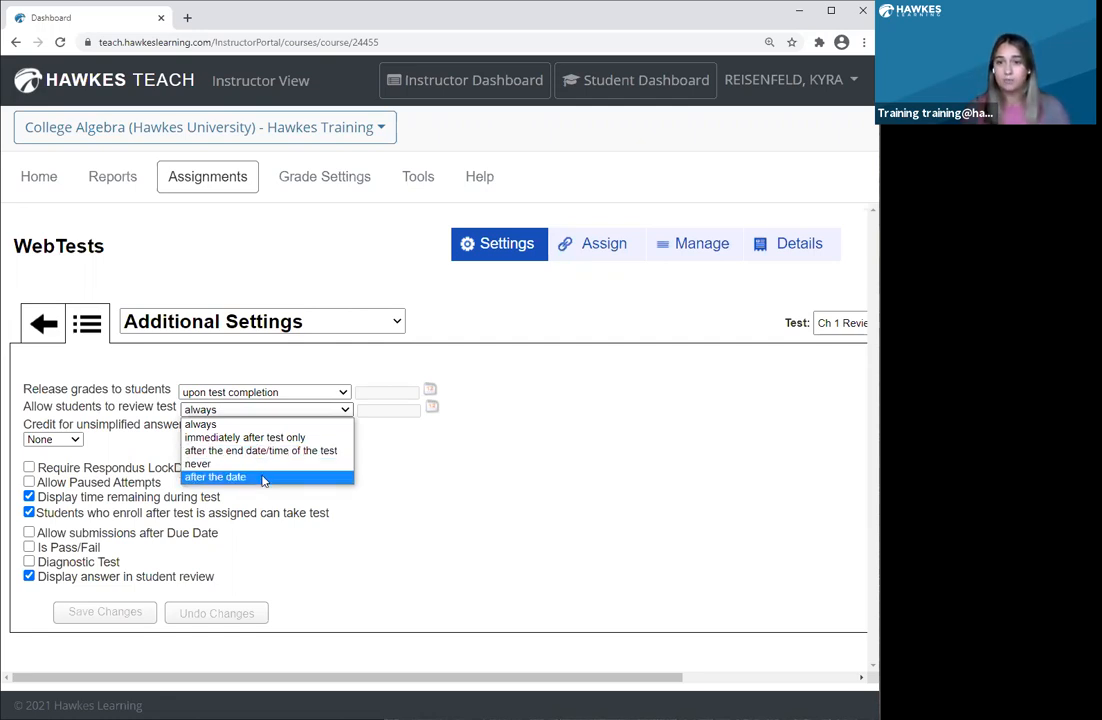
{"action": "left_click", "coordinate": [475, 466]}
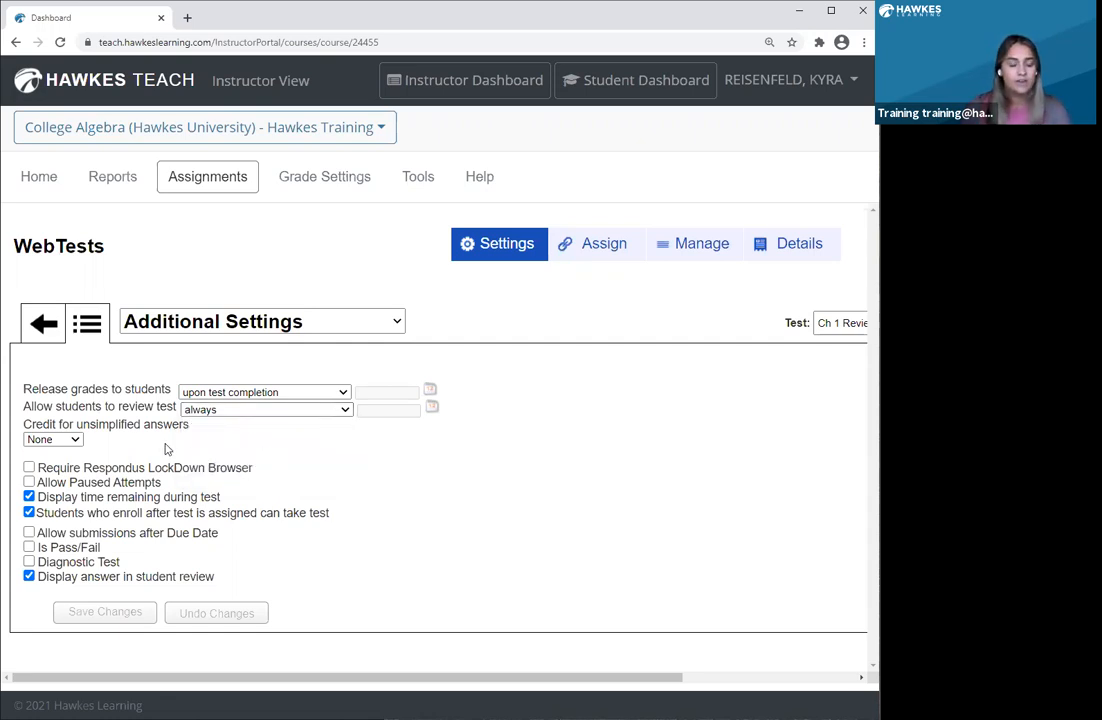
Set the credit for unsimplified answers to Partial and activate its credit percentage for editing.
{"action": "left_click", "coordinate": [74, 441]}
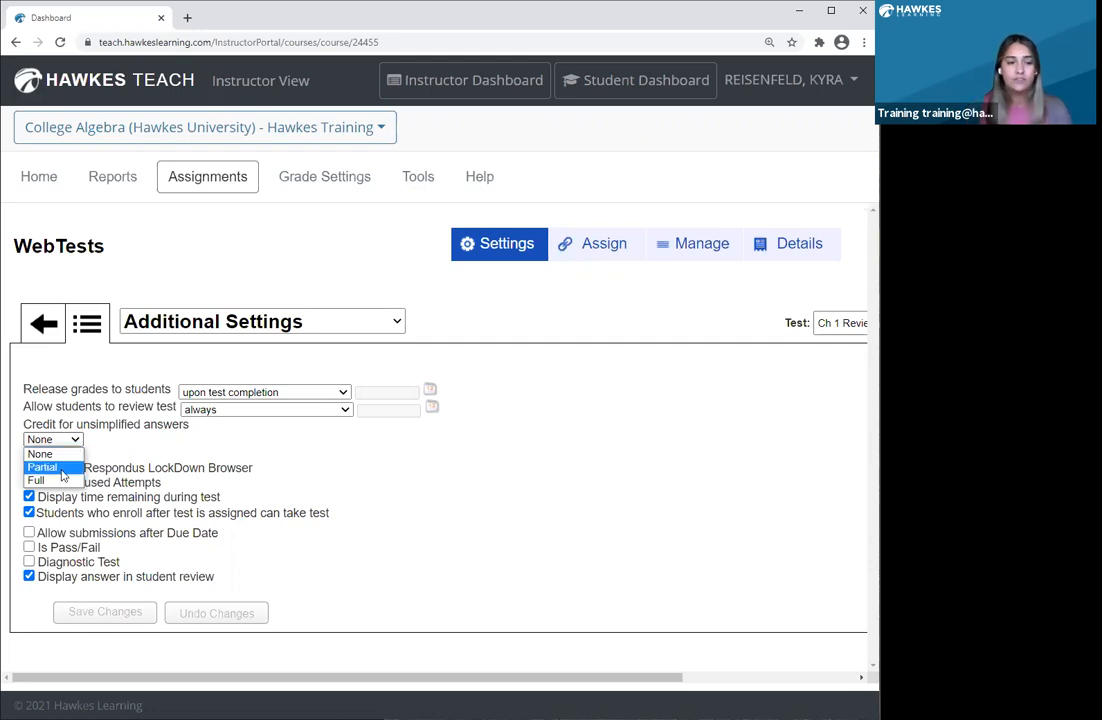
{"action": "left_click", "coordinate": [42, 467]}
{"action": "left_click", "coordinate": [164, 440]}
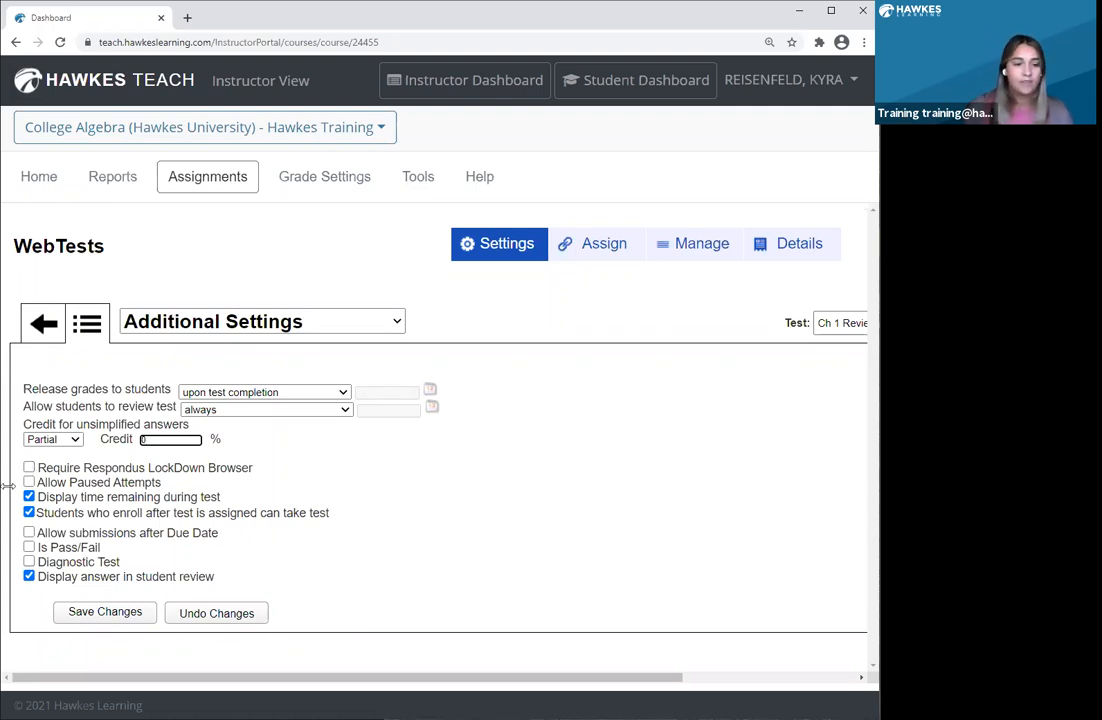
Mark the test as pass/fail and as a diagnostic test, accepting the diagnostic requirement.
{"action": "left_click", "coordinate": [29, 548]}
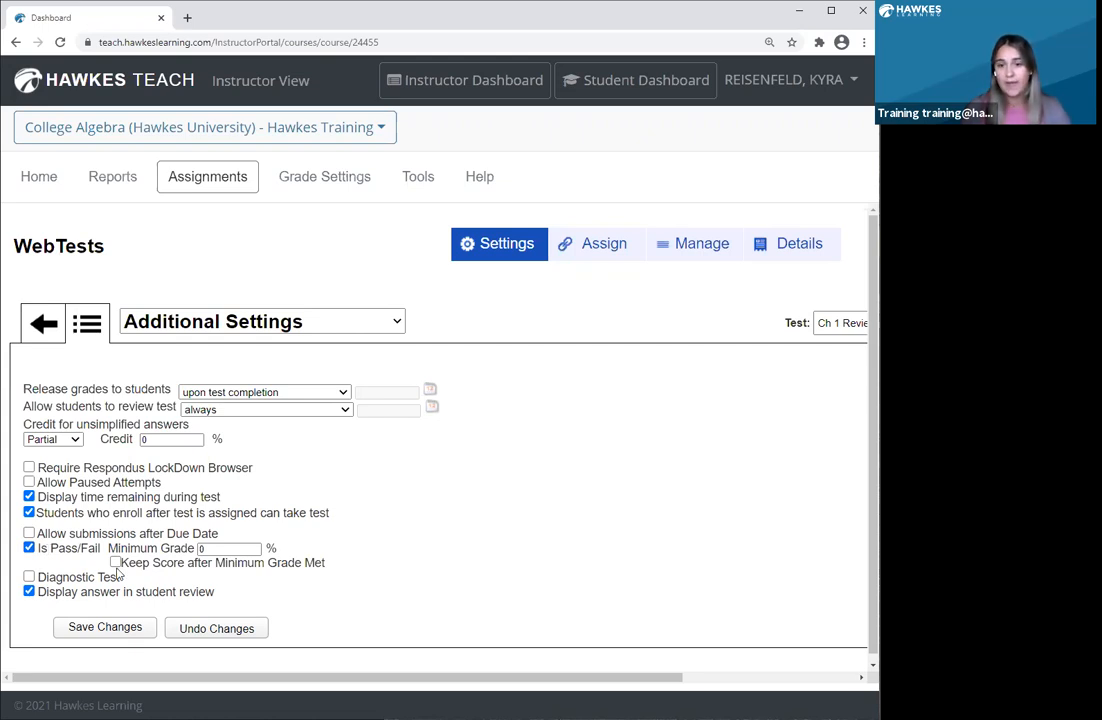
{"action": "scroll", "coordinate": [117, 572], "scroll_direction": "down", "scroll_amount": 1}
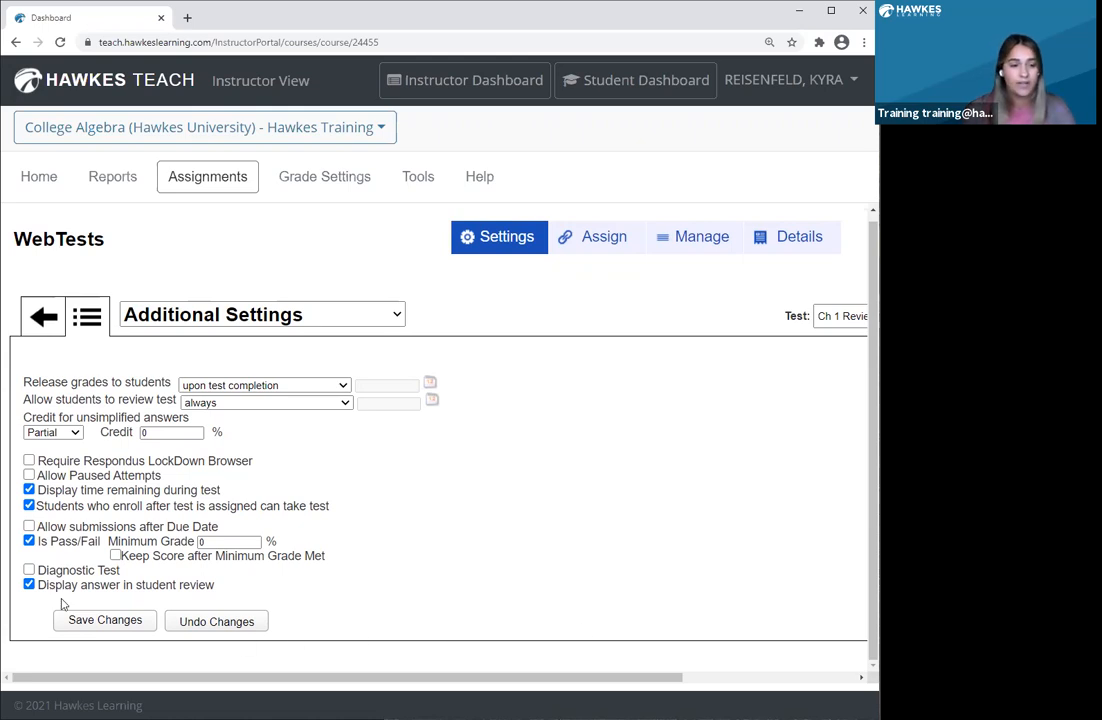
{"action": "left_click", "coordinate": [29, 571]}
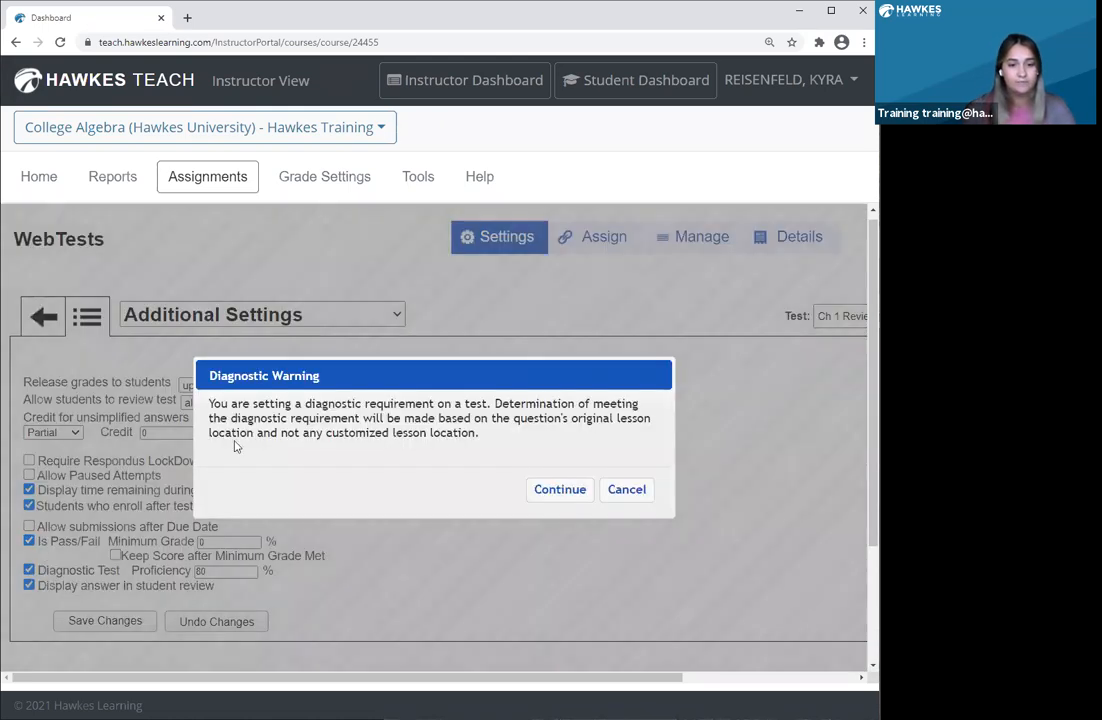
{"action": "left_click", "coordinate": [561, 489]}
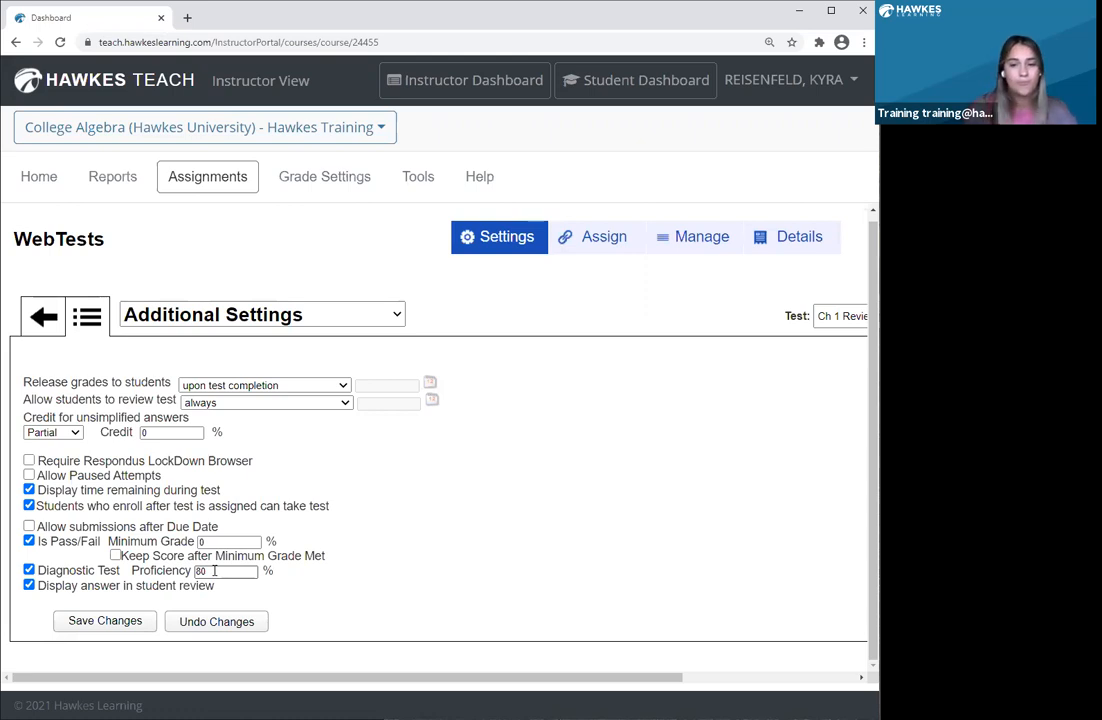
Undo the unsaved changes to the Additional Settings and return to the WebTests list.
{"action": "left_click", "coordinate": [298, 314]}
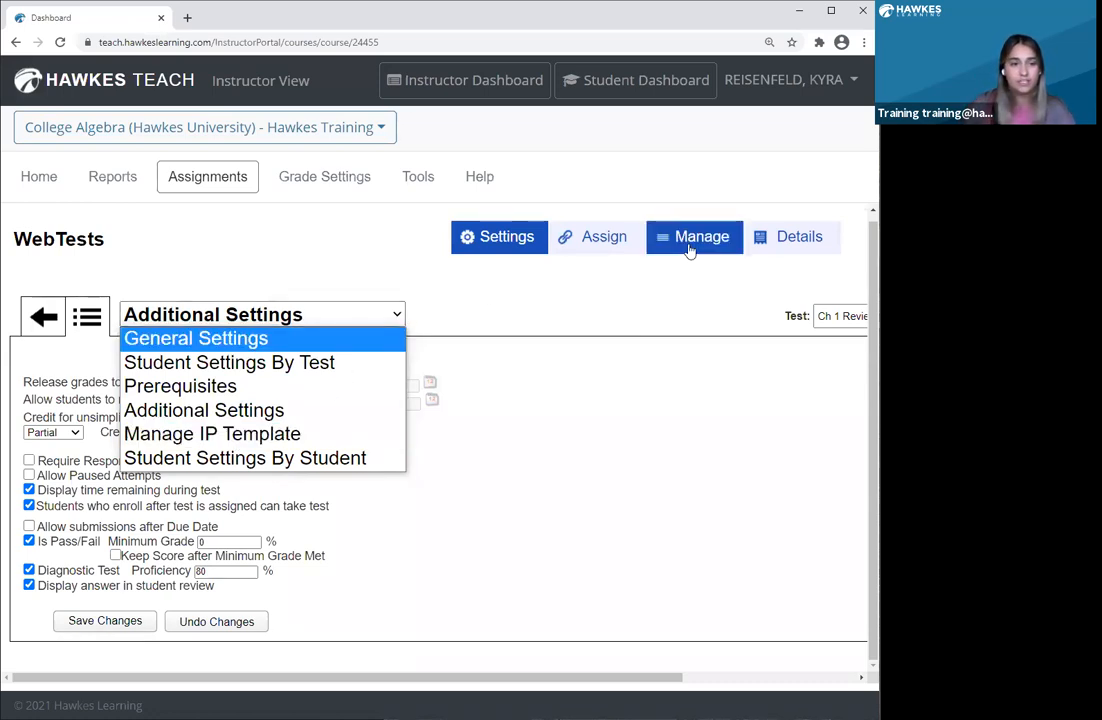
{"action": "left_click", "coordinate": [42, 317]}
{"action": "left_click", "coordinate": [529, 486]}
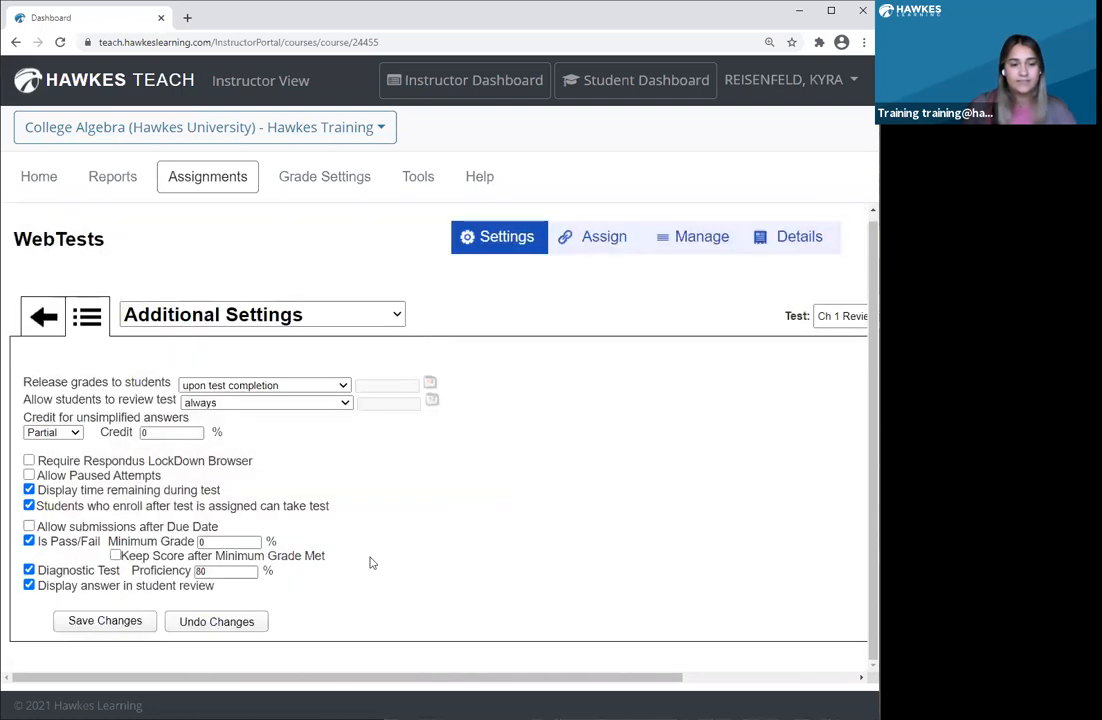
{"action": "left_click", "coordinate": [240, 624]}
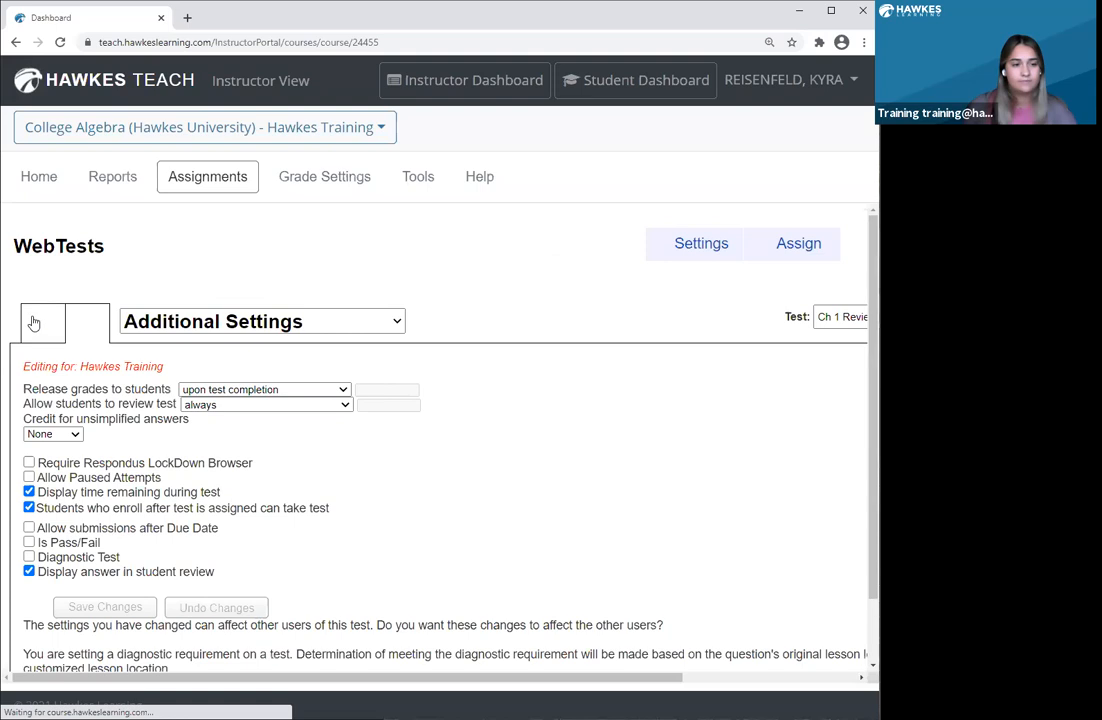
{"action": "left_click", "coordinate": [35, 322]}
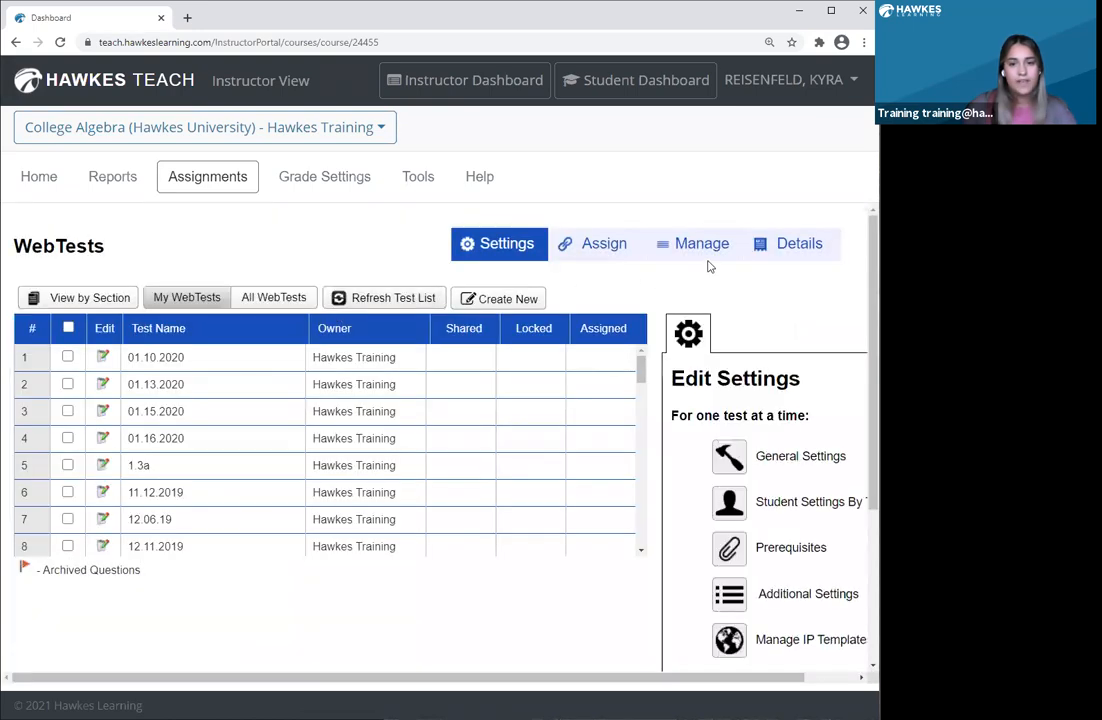
View the test management options, and select the 01.10.2020 test and the Fall 2020 section for assignment.
{"action": "left_click", "coordinate": [704, 247]}
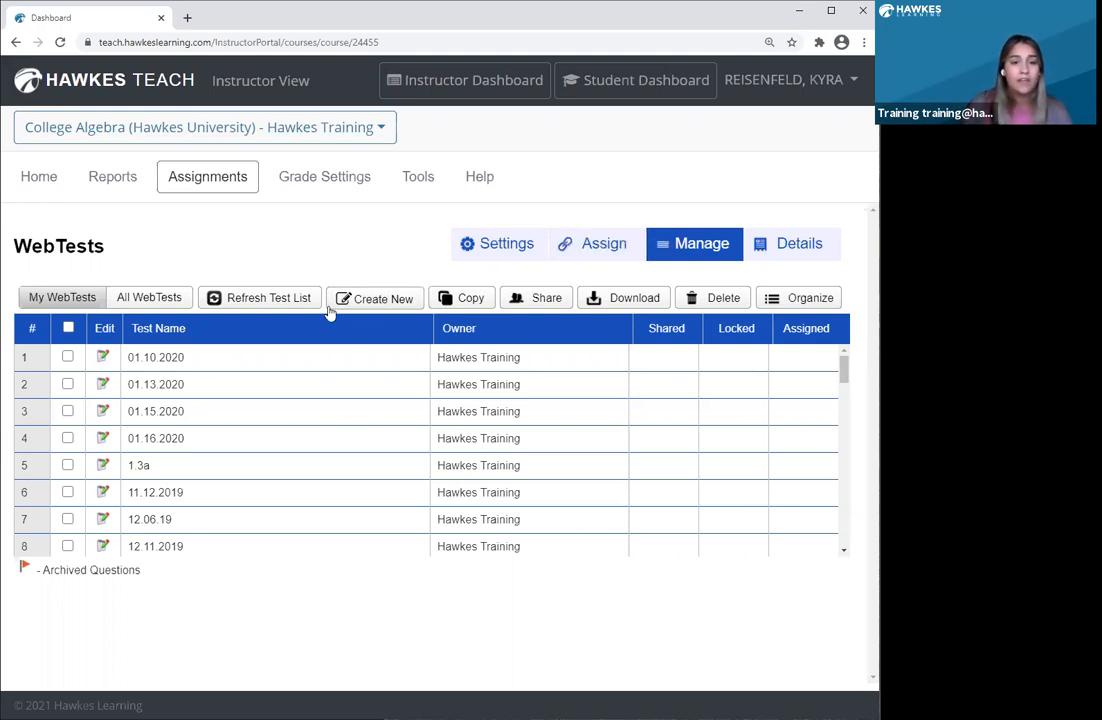
{"action": "left_click", "coordinate": [67, 356]}
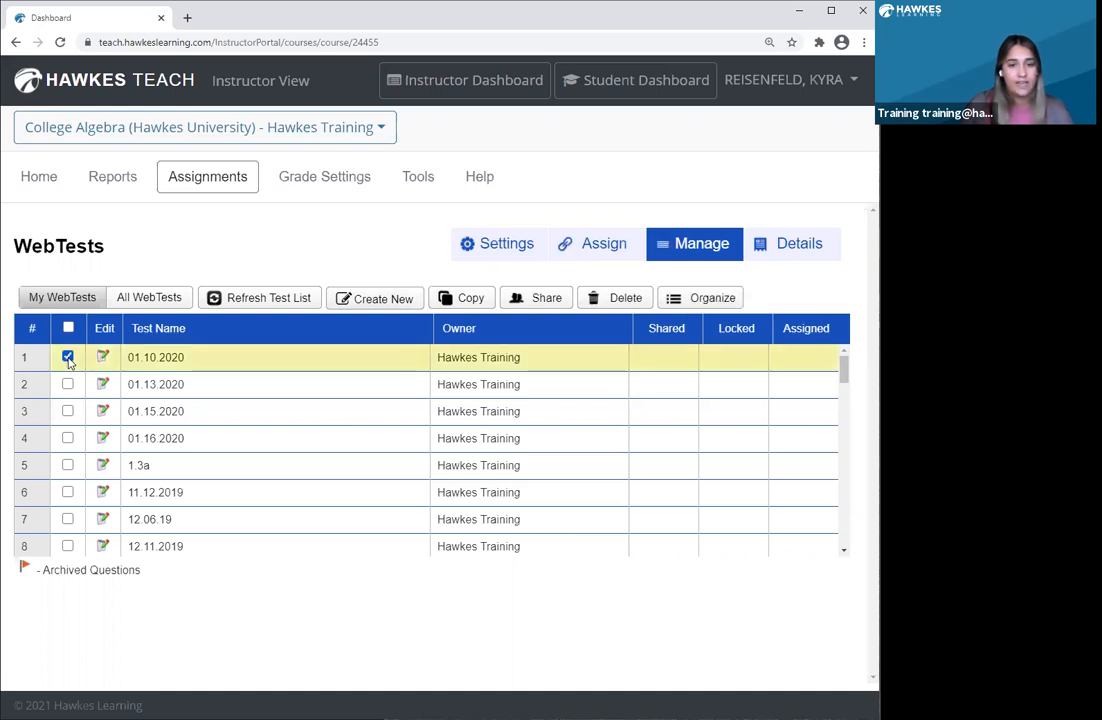
{"action": "left_click", "coordinate": [590, 250]}
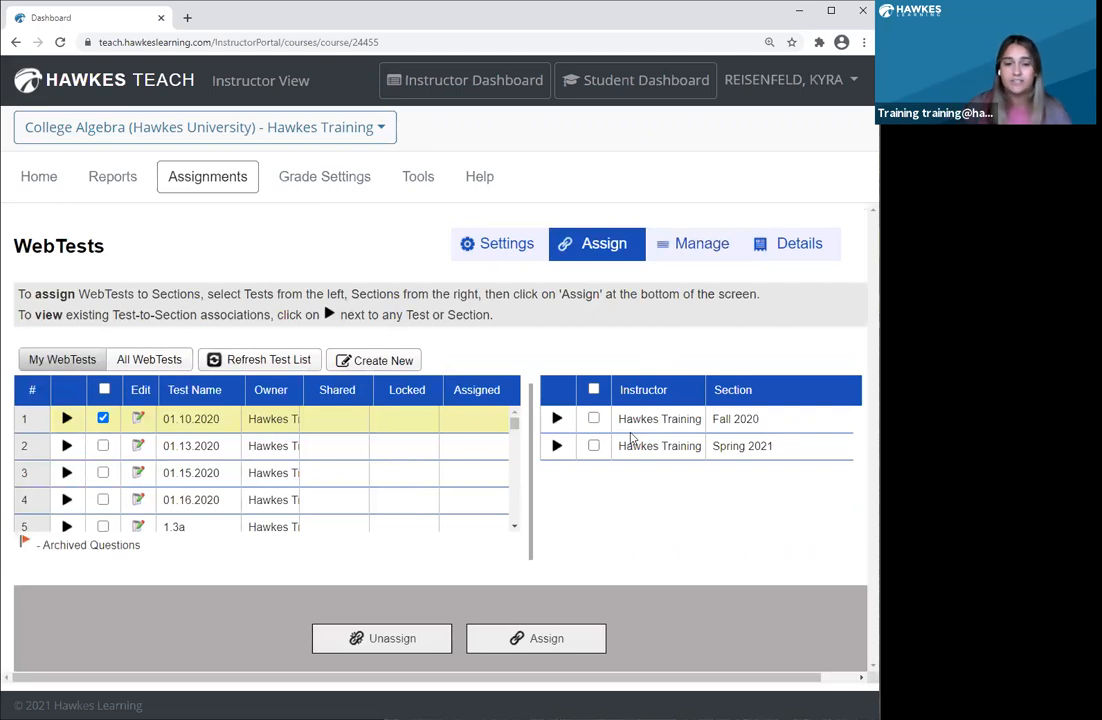
{"action": "left_click", "coordinate": [594, 419]}
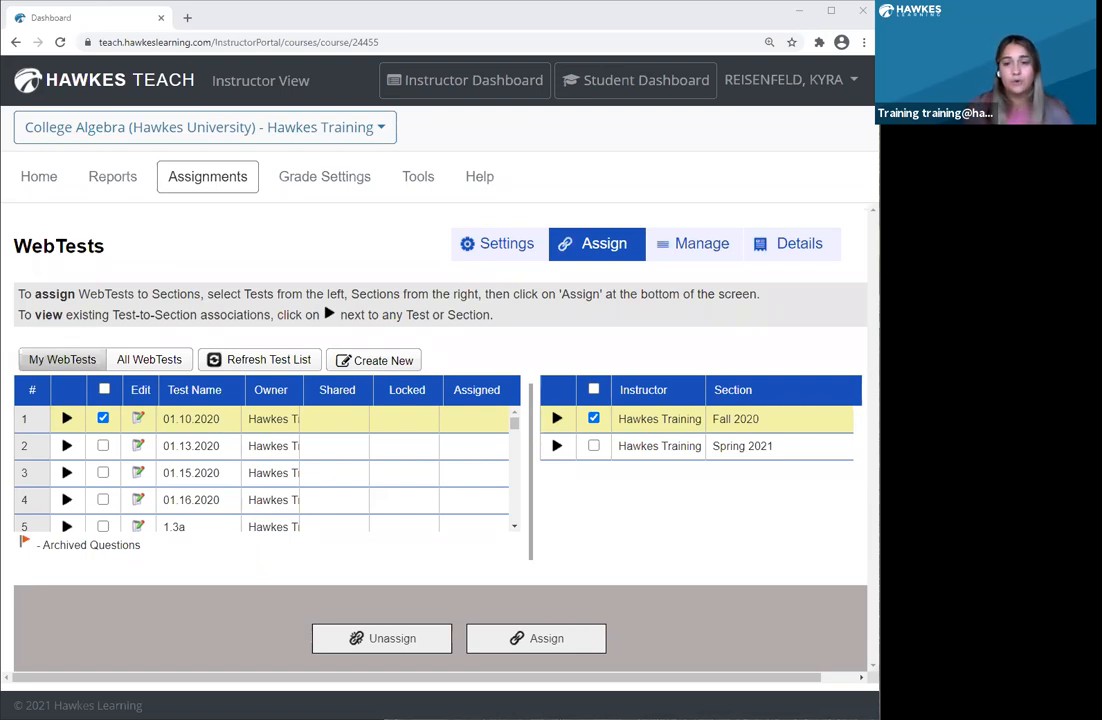
In the WebTests settings, select the Ch 1 Review test in place of 01.10.2020 and open its General Settings.
{"action": "left_click", "coordinate": [521, 248]}
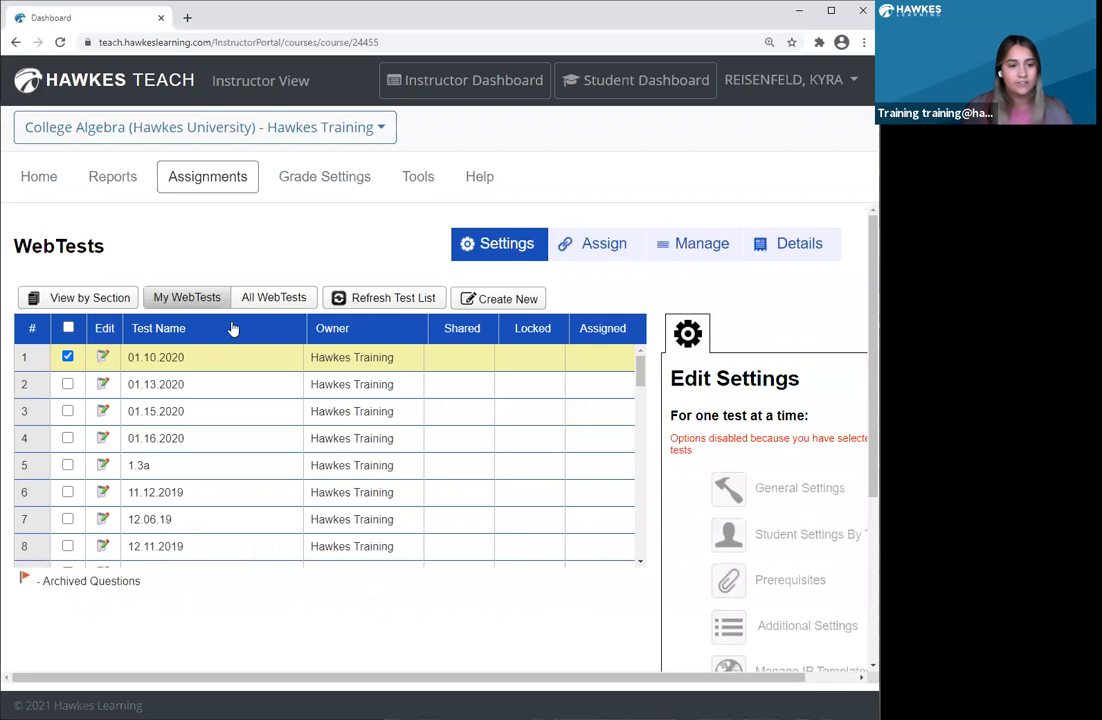
{"action": "left_click", "coordinate": [67, 356]}
{"action": "scroll", "coordinate": [190, 472], "scroll_direction": "down", "scroll_amount": 3}
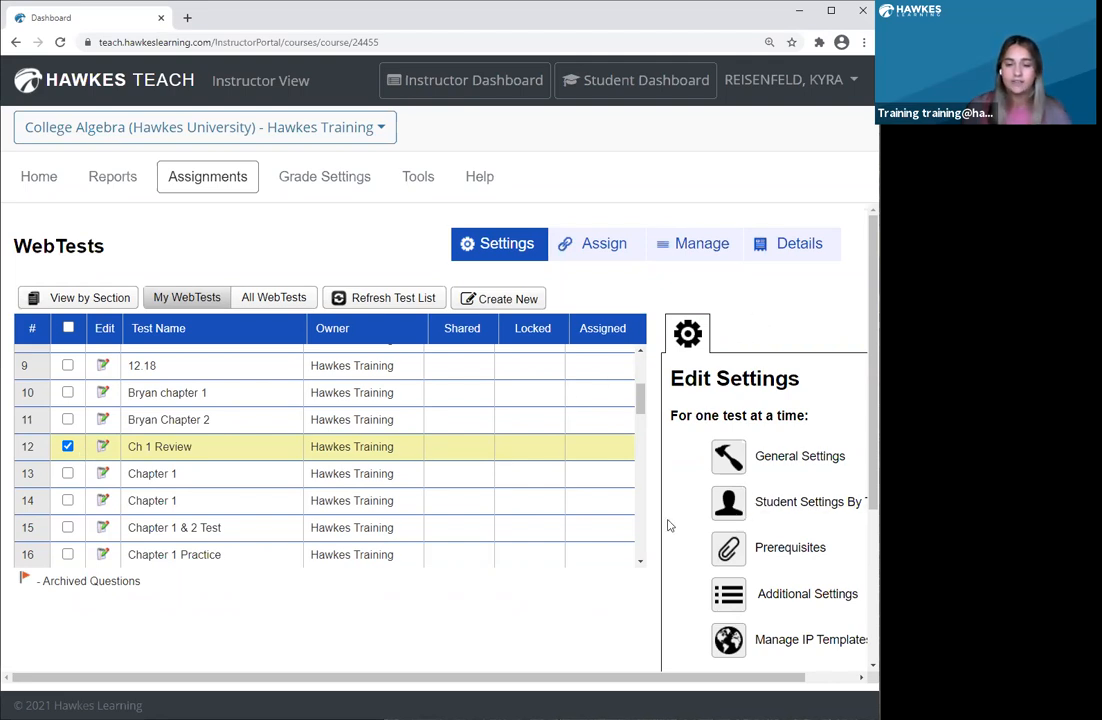
{"action": "left_click", "coordinate": [788, 463]}
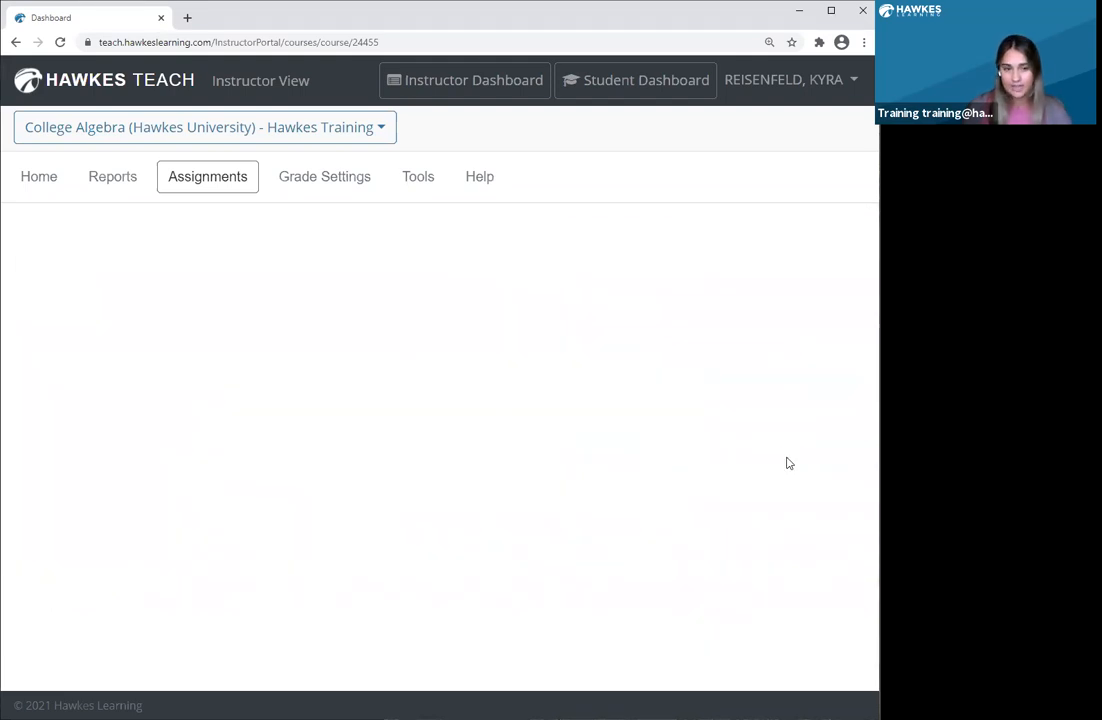
Mark the Ch 1 Review test as visible to students in its initial settings, and close them without saving.
{"action": "scroll", "coordinate": [445, 442], "scroll_direction": "down", "scroll_amount": 1}
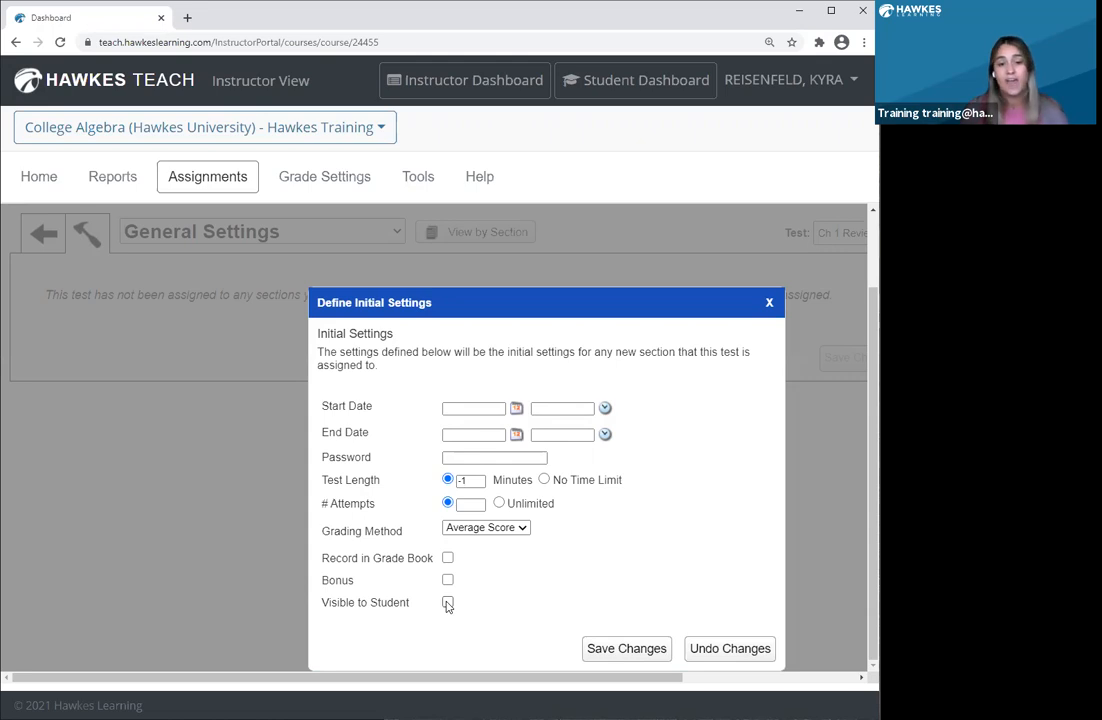
{"action": "left_click", "coordinate": [447, 603]}
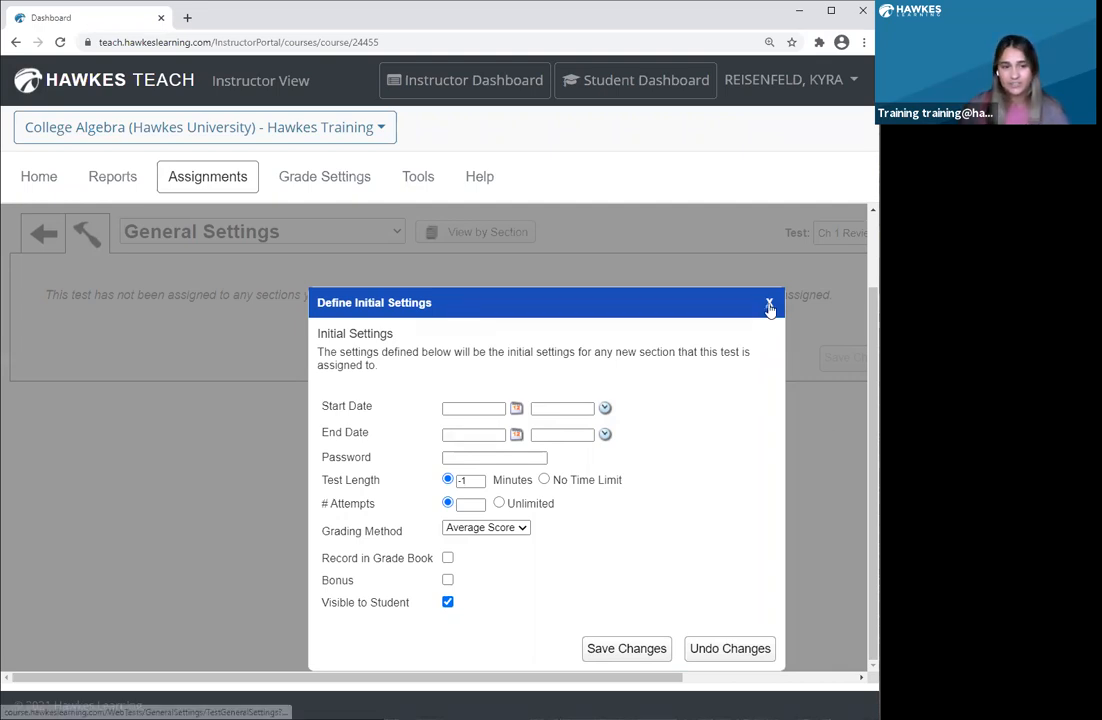
{"action": "left_click", "coordinate": [769, 302]}
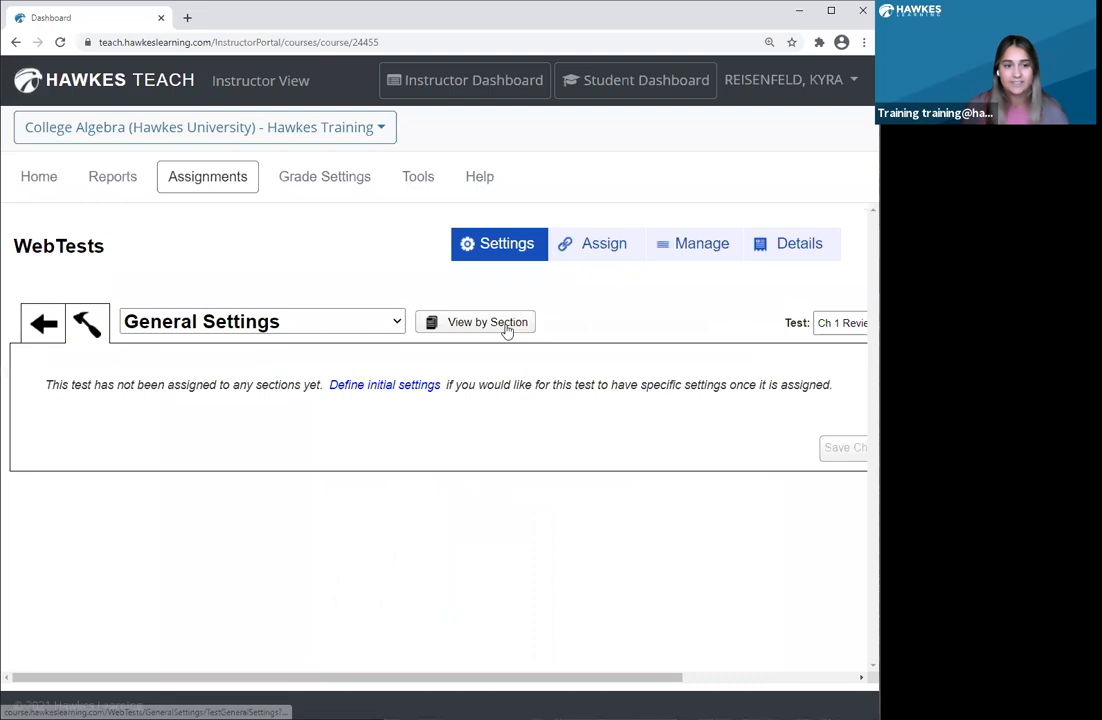
Open the Additional Settings for the Ch 1 Review test and view the options for allowing students to review the test.
{"action": "left_click", "coordinate": [344, 330]}
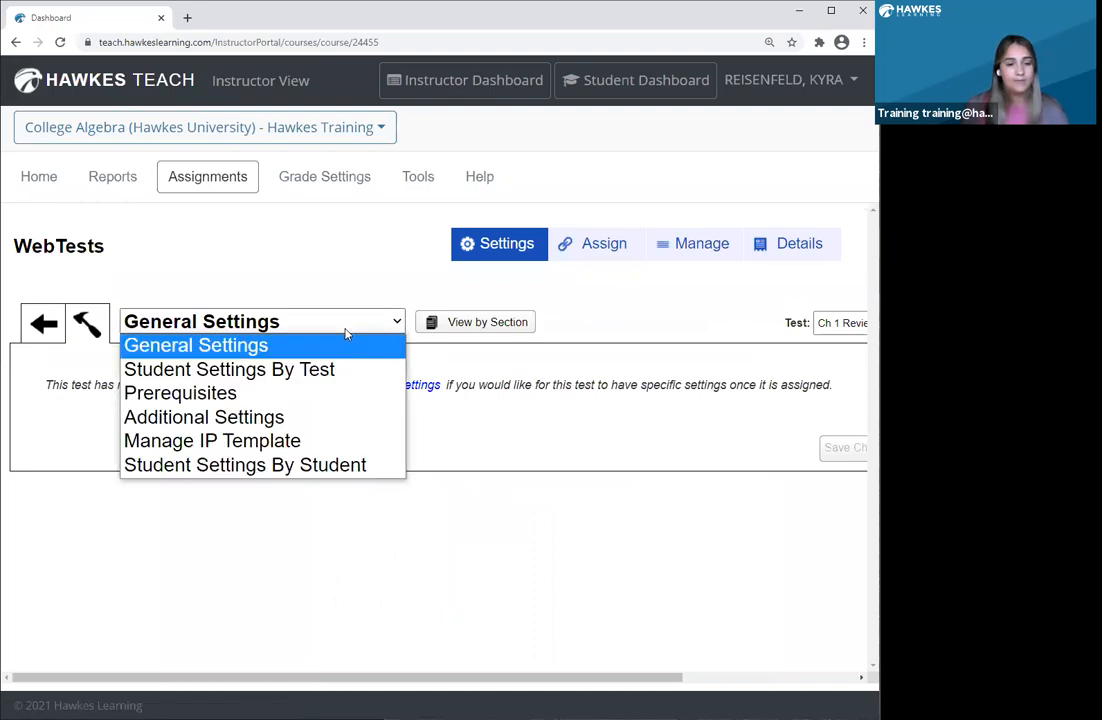
{"action": "left_click", "coordinate": [270, 417]}
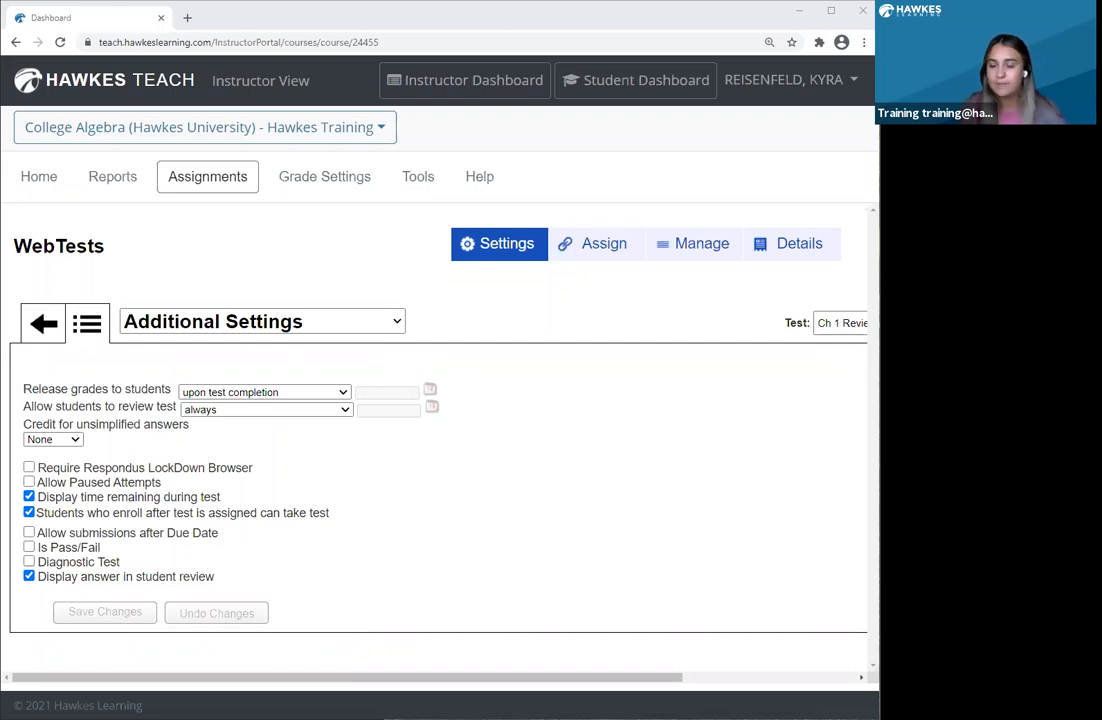
{"action": "left_click", "coordinate": [298, 412]}
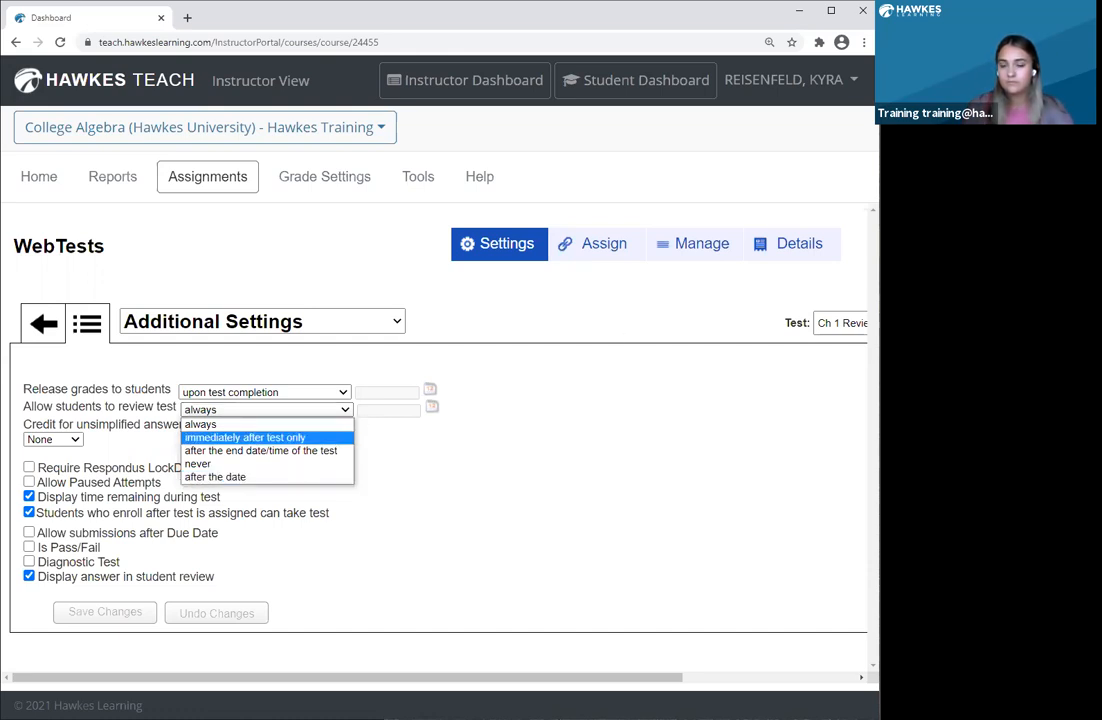
{"action": "left_click", "coordinate": [629, 453]}
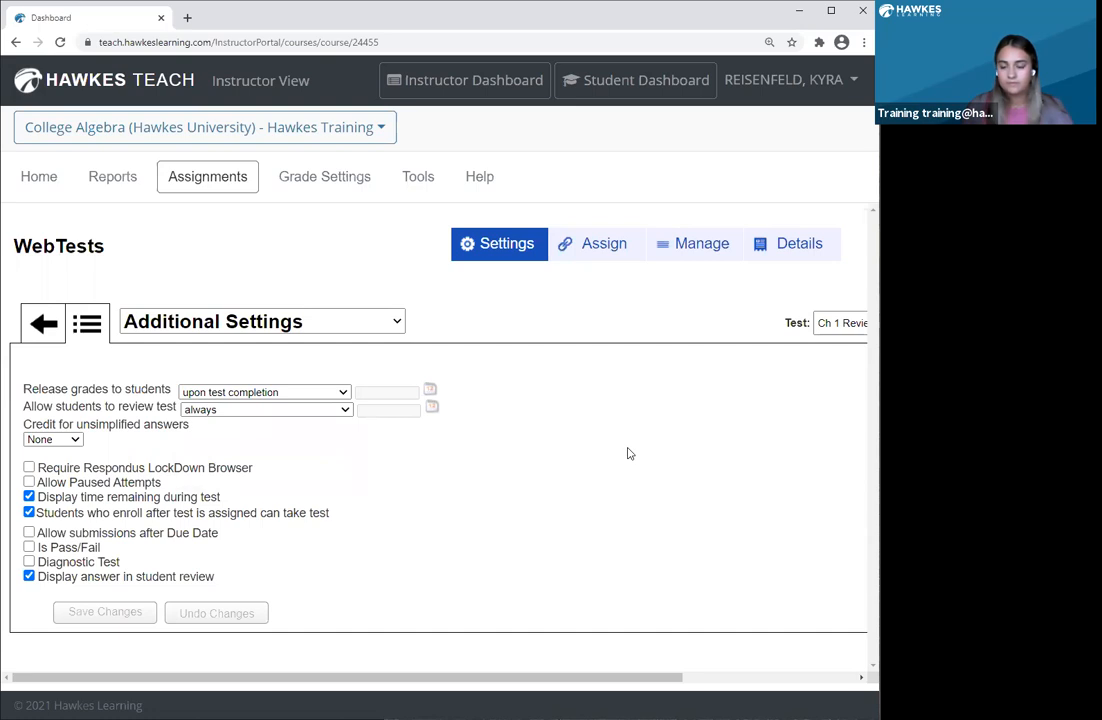